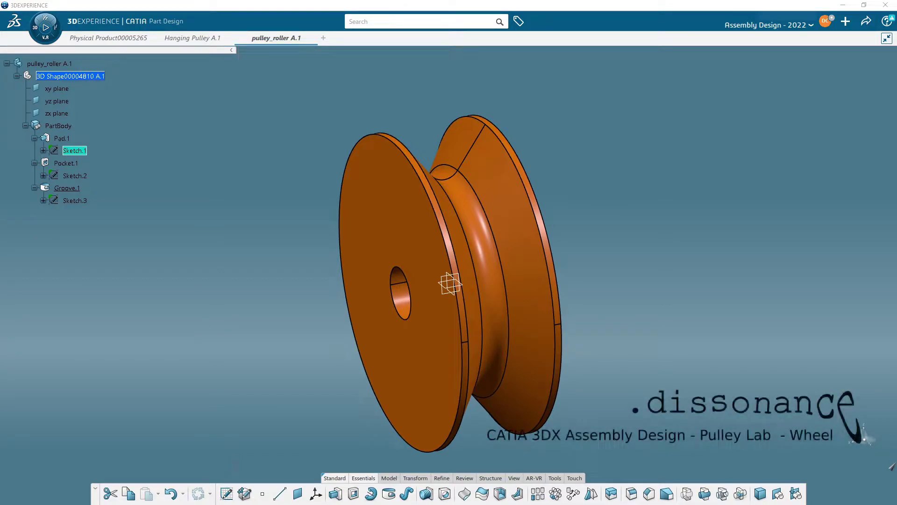
Switch to the mc-pulley.GIF drawing in IrfanView, examine the hanging pulley's views and dimensions, and return to the pulley_roller model.
{"action": "key", "text": "alt+Tab"}
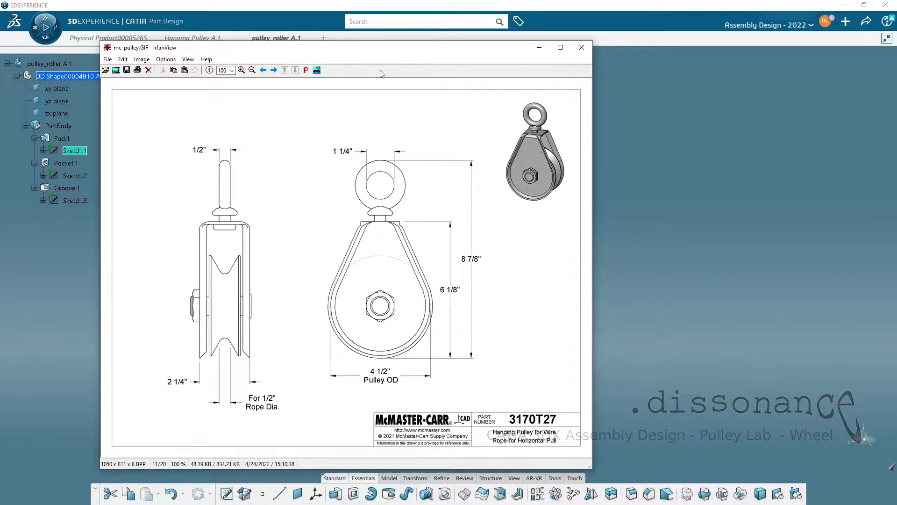
{"action": "mouse_move", "coordinate": [387, 54]}
{"action": "left_mouse_down"}
{"action": "mouse_move", "coordinate": [412, 67]}
{"action": "mouse_move", "coordinate": [402, 46]}
{"action": "left_mouse_up"}
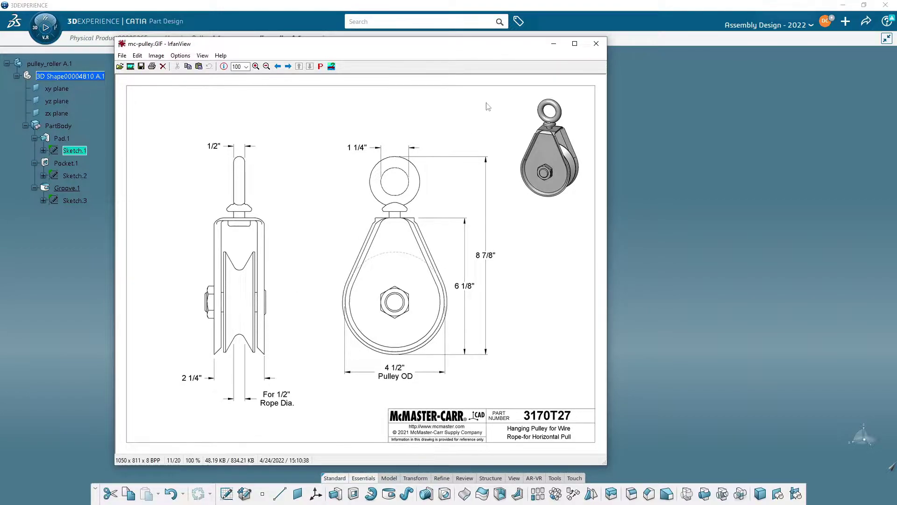
{"action": "left_click", "coordinate": [451, 286]}
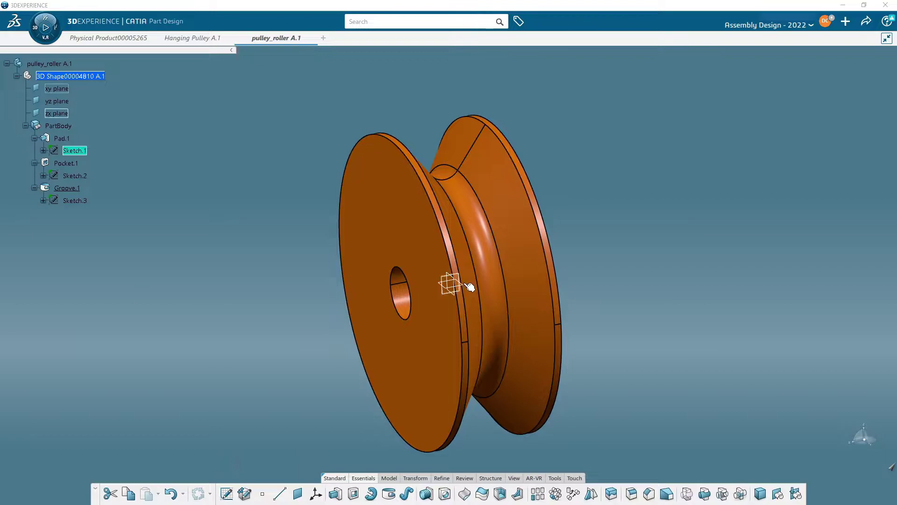
Define Pad.1 of pulley_roller as the in-work object and view the base disc from the side.
{"action": "middle_click_drag", "start_coordinate": [465, 291], "coordinate": [377, 294]}
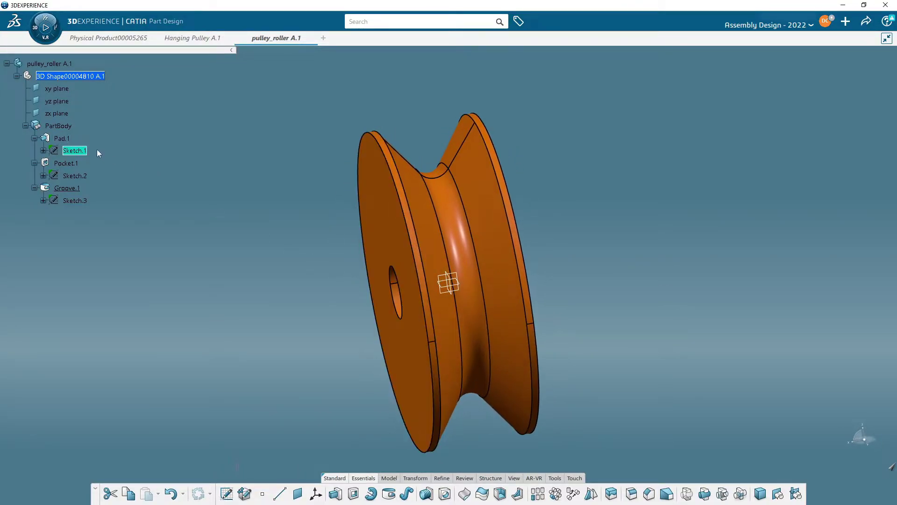
{"action": "right_click", "coordinate": [61, 139]}
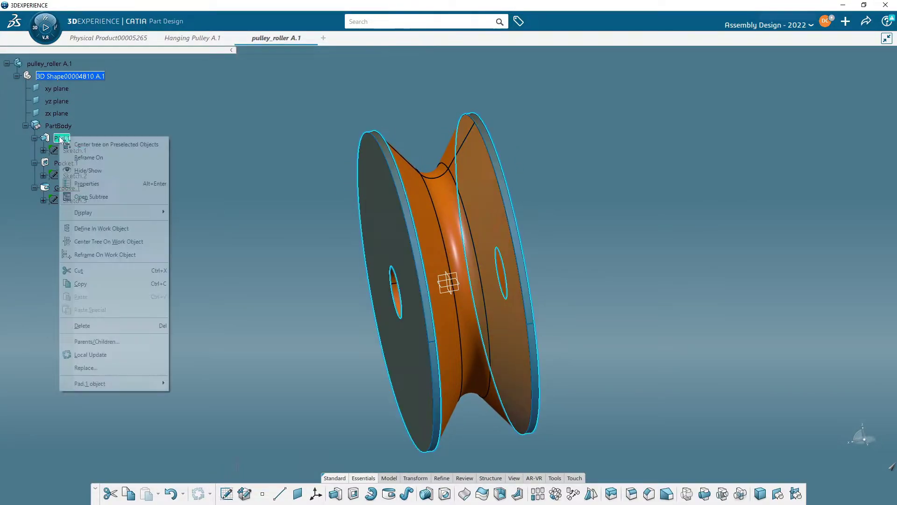
{"action": "left_click", "coordinate": [135, 228]}
{"action": "middle_click_drag", "start_coordinate": [271, 312], "coordinate": [260, 295]}
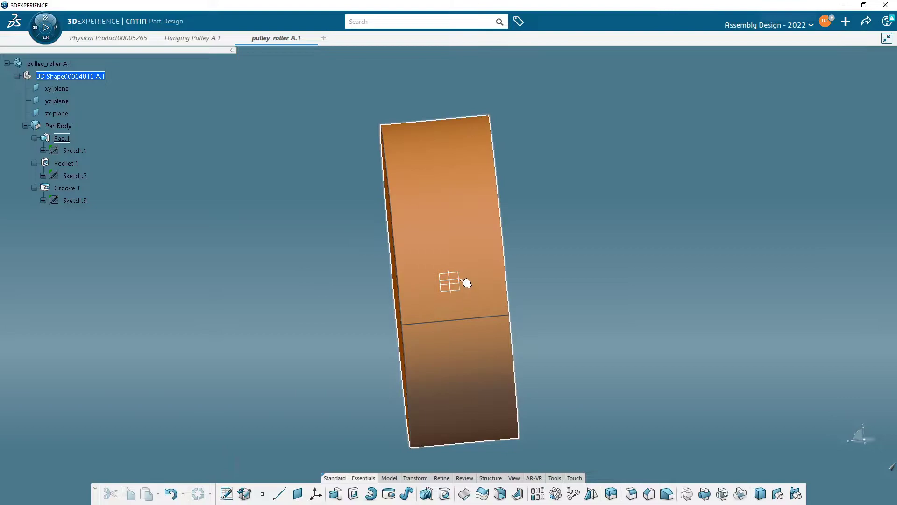
Define Pocket.1 as the in-work object and examine the disc with its centre hole.
{"action": "right_click", "coordinate": [68, 164]}
{"action": "left_click", "coordinate": [136, 255]}
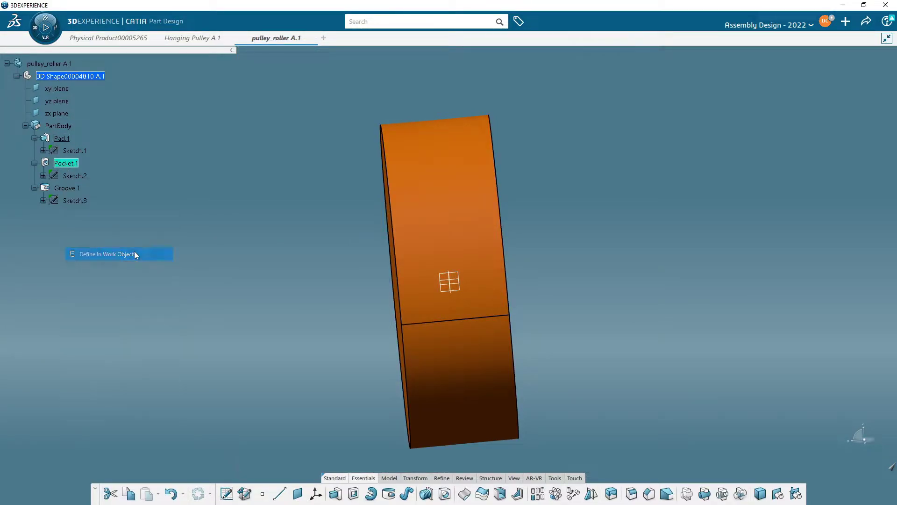
{"action": "right_click", "coordinate": [244, 315]}
{"action": "middle_click_drag", "start_coordinate": [251, 252], "coordinate": [271, 230]}
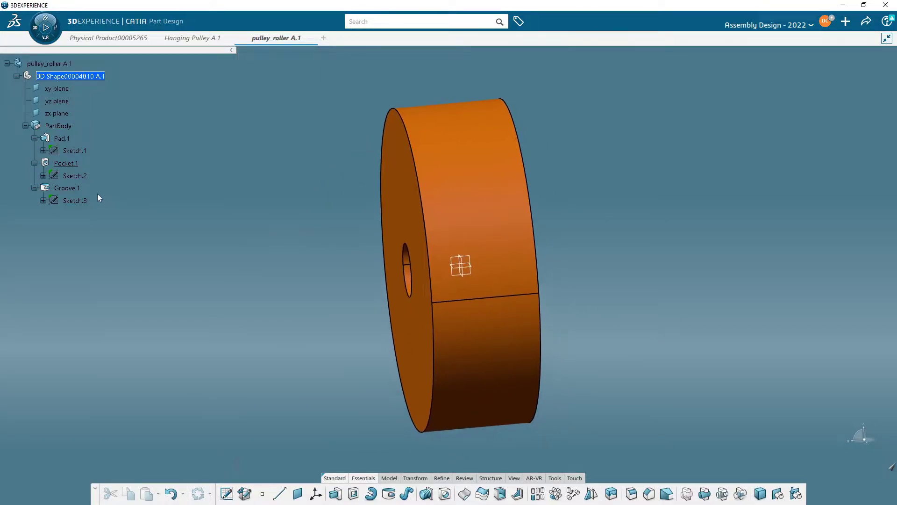
Define Groove.1 as the in-work object and examine the complete grooved wheel.
{"action": "right_click", "coordinate": [70, 188]}
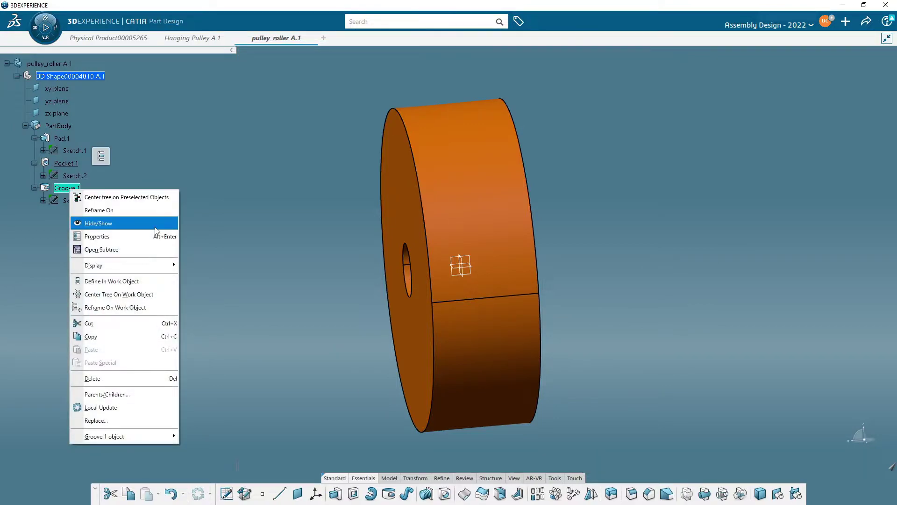
{"action": "left_click", "coordinate": [138, 282]}
{"action": "middle_click_drag", "start_coordinate": [228, 309], "coordinate": [283, 256]}
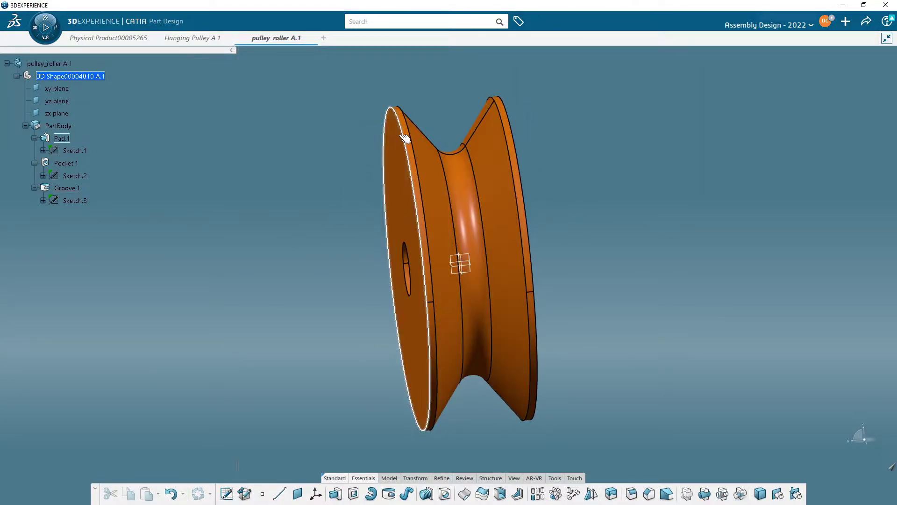
{"action": "middle_click_drag", "start_coordinate": [496, 283], "coordinate": [464, 326]}
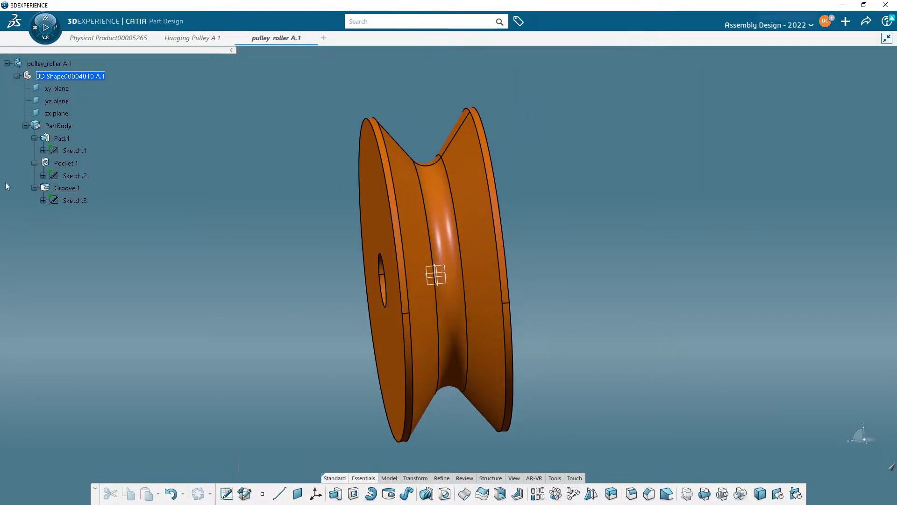
Open Sketch.3 of the groove, examine its profile, construction circle and dimensions, and exit the sketch.
{"action": "double_click", "coordinate": [82, 204]}
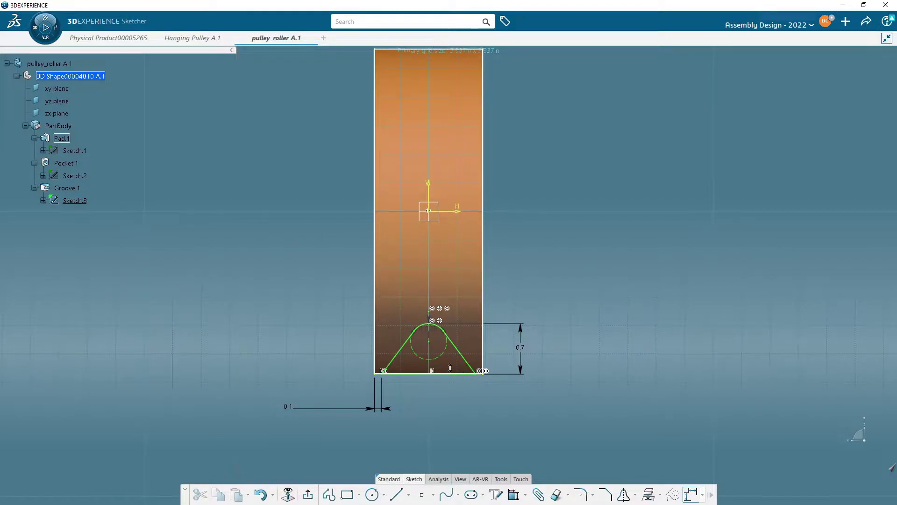
{"action": "scroll", "coordinate": [462, 327], "scroll_direction": "up", "scroll_amount": 3}
{"action": "middle_click_drag", "start_coordinate": [472, 340], "coordinate": [532, 265]}
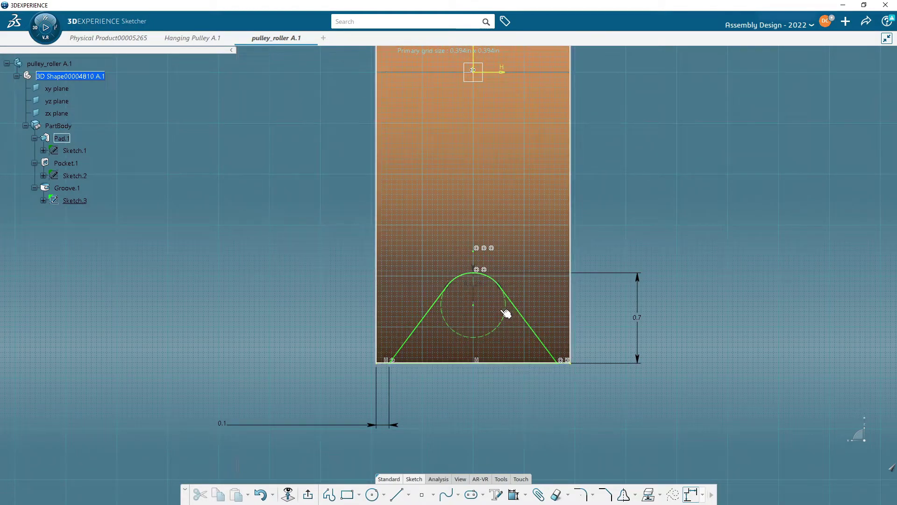
{"action": "middle_click_drag", "start_coordinate": [520, 403], "coordinate": [505, 385]}
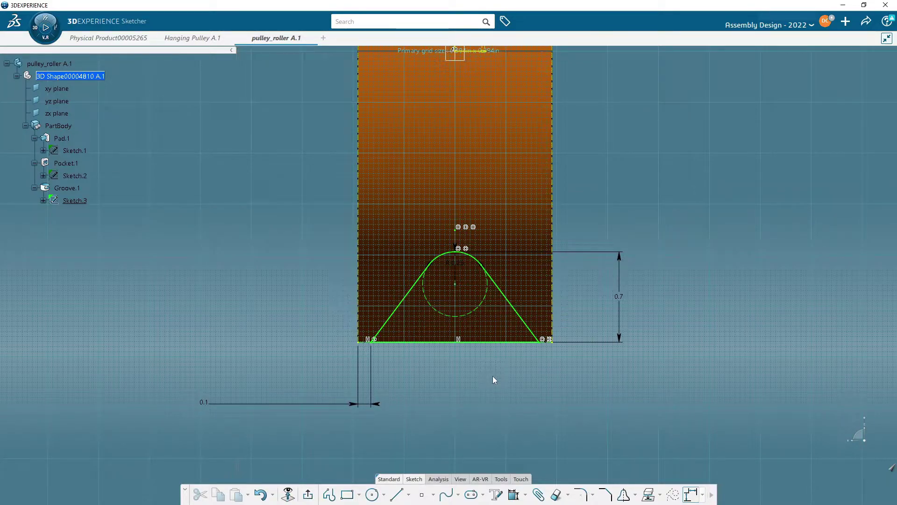
{"action": "middle_click_drag", "start_coordinate": [493, 378], "coordinate": [499, 400]}
{"action": "scroll", "coordinate": [499, 401], "scroll_direction": "down", "scroll_amount": 3}
{"action": "middle_click_drag", "start_coordinate": [549, 225], "coordinate": [542, 267]}
{"action": "scroll", "coordinate": [542, 266], "scroll_direction": "down", "scroll_amount": 2}
{"action": "middle_click_drag", "start_coordinate": [566, 305], "coordinate": [551, 323]}
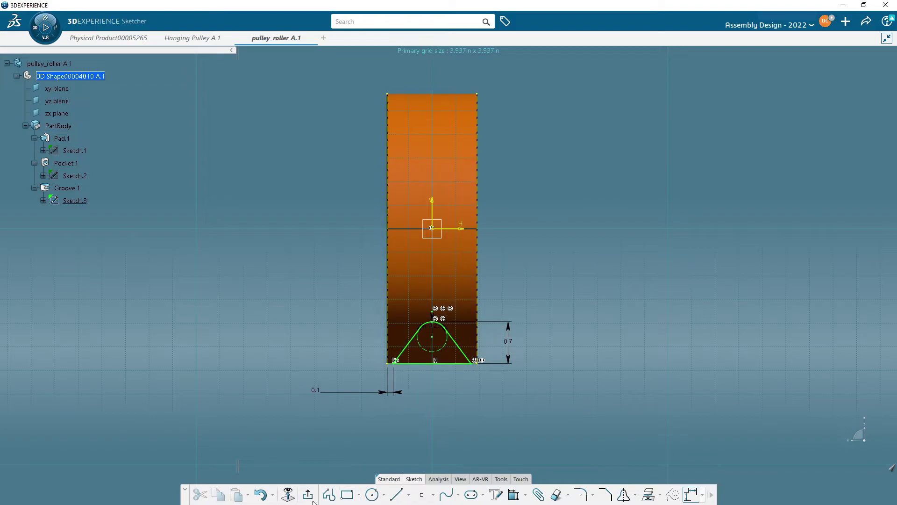
{"action": "left_click", "coordinate": [308, 495]}
Open the Groove.1 definition, review its profile, axis and angle, and close it without changes.
{"action": "double_click", "coordinate": [67, 188]}
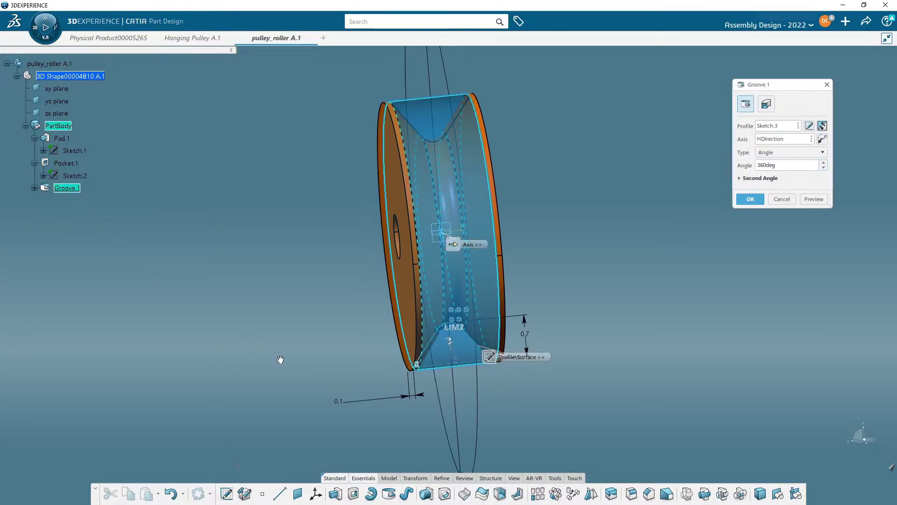
{"action": "middle_click_drag", "start_coordinate": [280, 360], "coordinate": [327, 369]}
{"action": "left_click", "coordinate": [781, 199]}
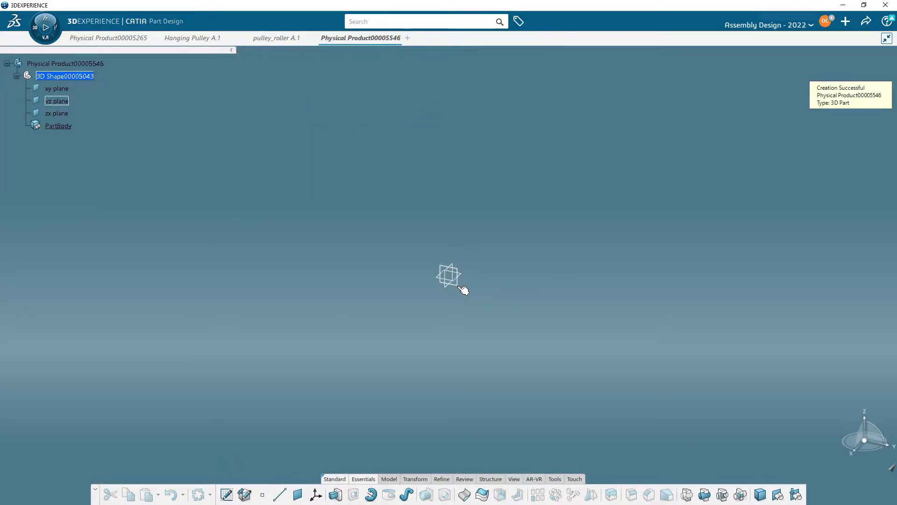
Start a sketch on the new part's yz plane and draw a circle about 6.1 in in diameter centred at the origin.
{"action": "left_click", "coordinate": [463, 289]}
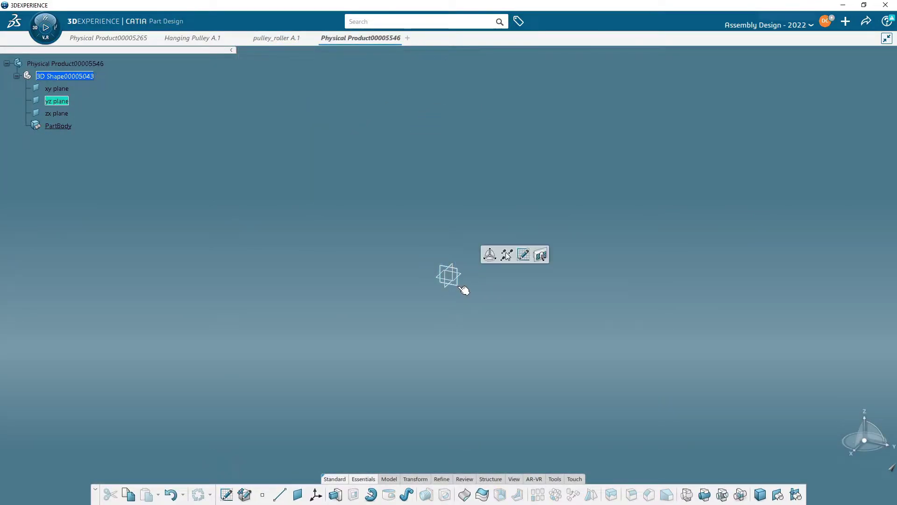
{"action": "left_click", "coordinate": [523, 257]}
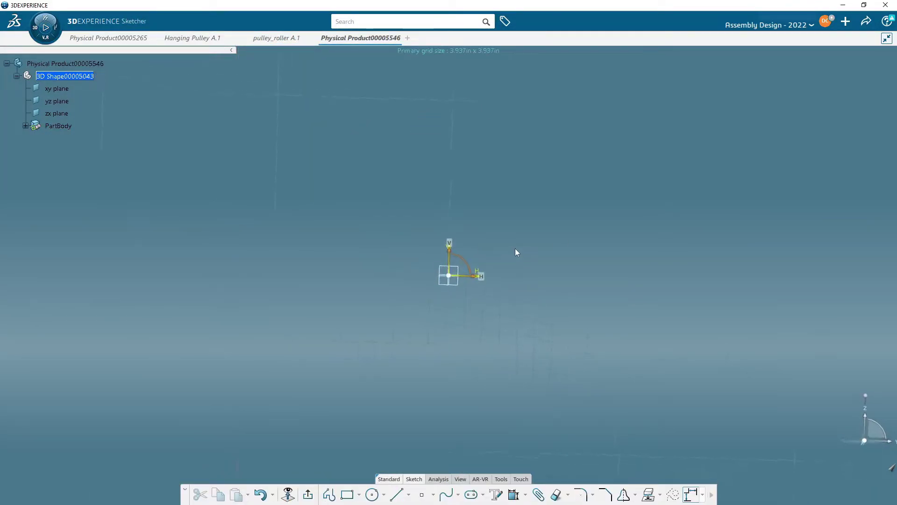
{"action": "middle_click_drag", "start_coordinate": [514, 256], "coordinate": [465, 290]}
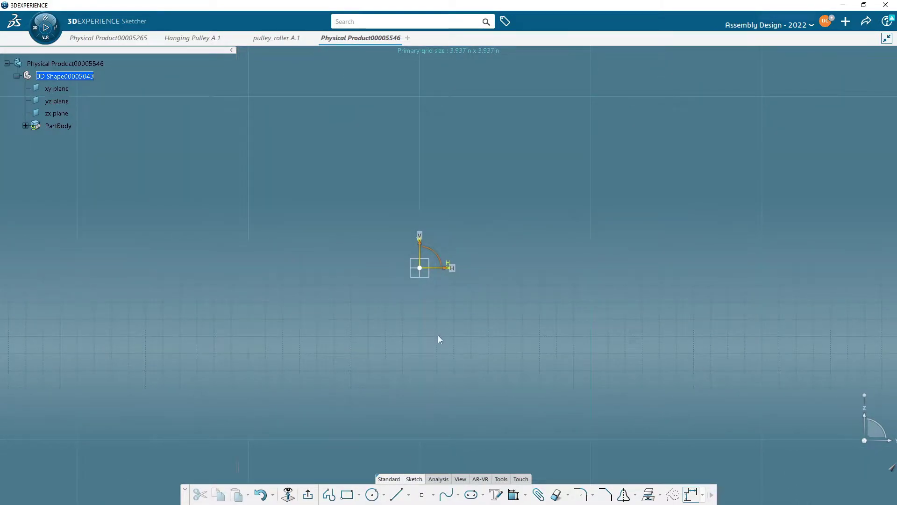
{"action": "left_click", "coordinate": [372, 495]}
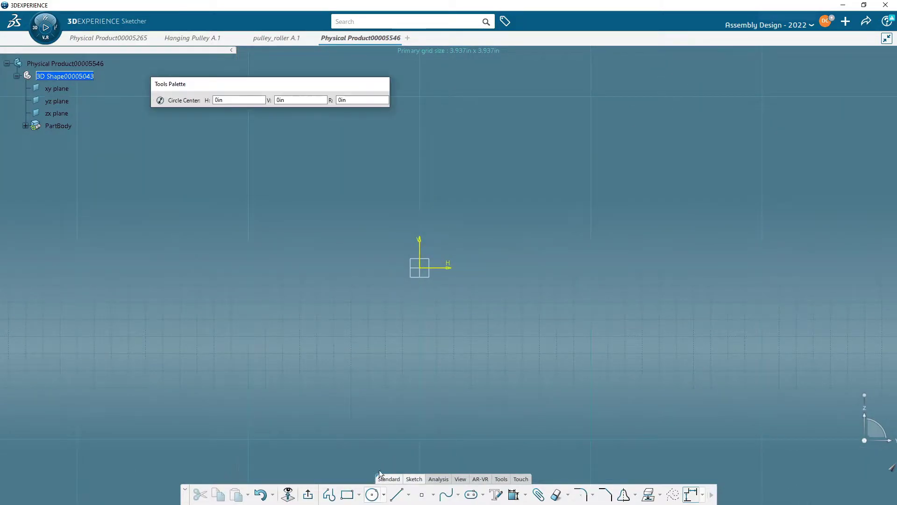
{"action": "left_click", "coordinate": [428, 270]}
{"action": "left_click", "coordinate": [513, 359]}
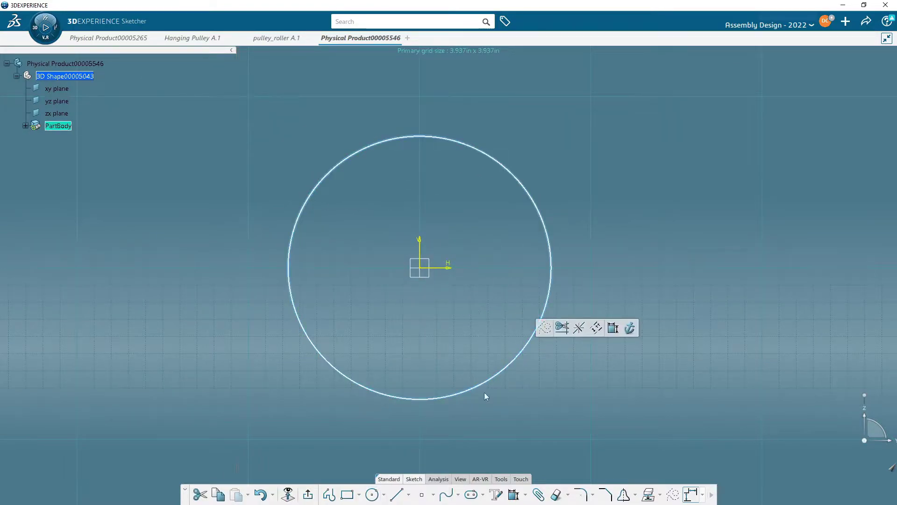
Dimension the circle's diameter as 4.5 in and exit the sketch.
{"action": "left_click", "coordinate": [551, 295]}
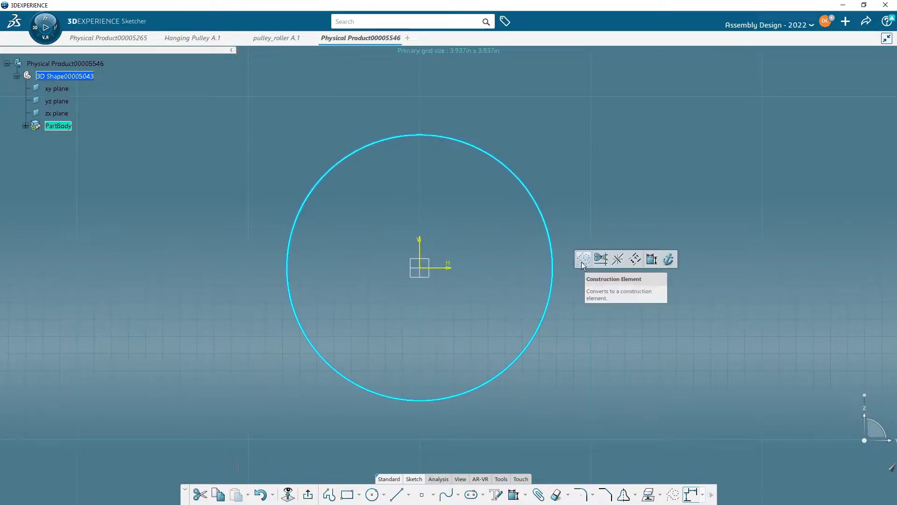
{"action": "left_click", "coordinate": [318, 351]}
{"action": "left_click", "coordinate": [559, 155]}
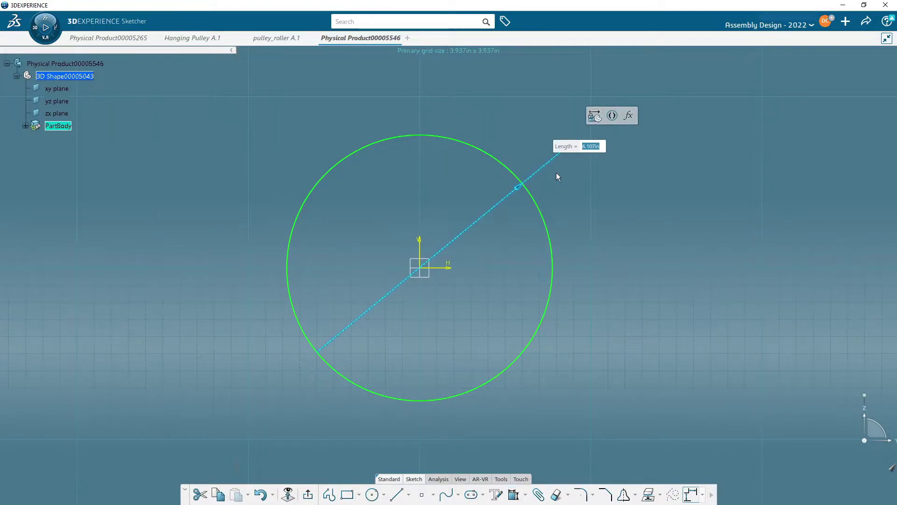
{"action": "type", "text": "4.5"}
{"action": "key", "text": "Return"}
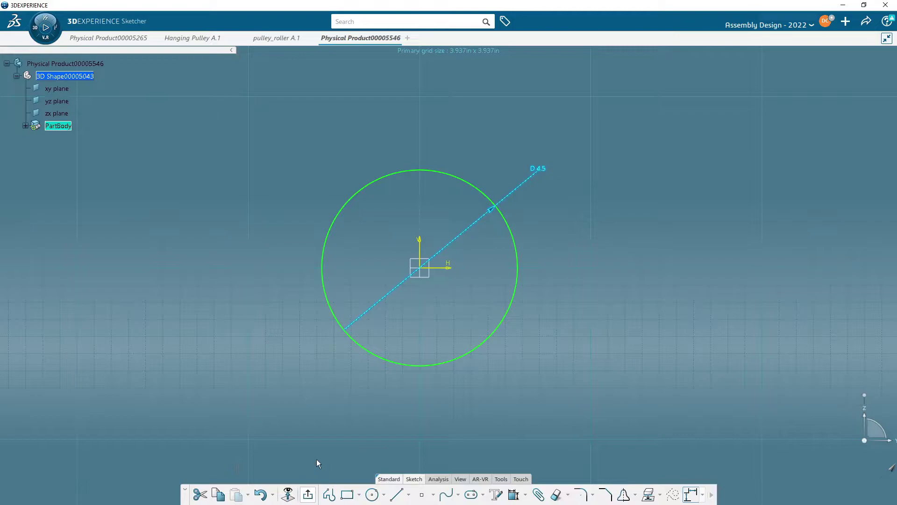
{"action": "left_click", "coordinate": [308, 494]}
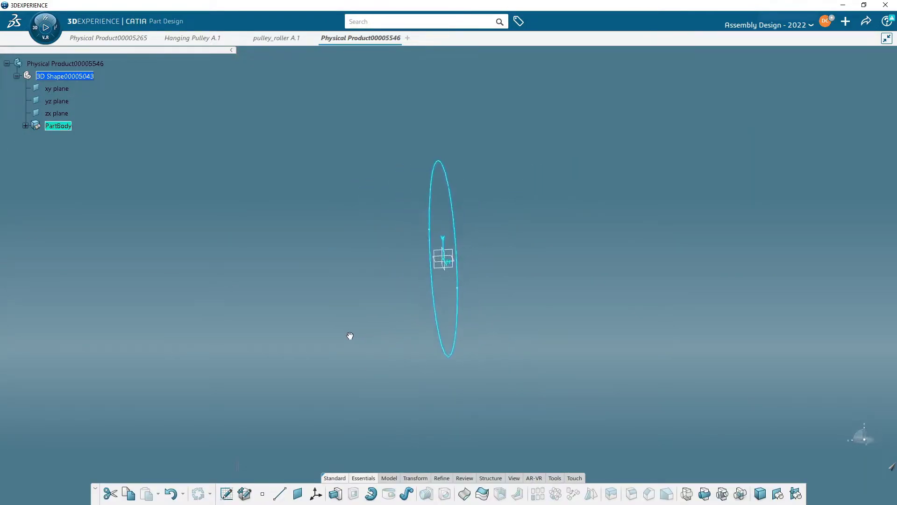
Open the Pad.1 definition in pulley_roller and compare its limits with the wheel width in the mc-pulley.GIF drawing.
{"action": "left_click", "coordinate": [277, 39]}
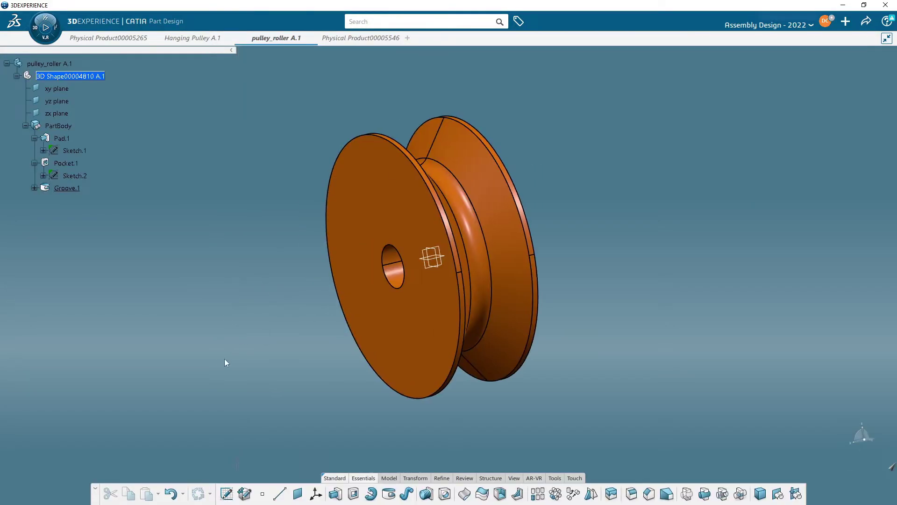
{"action": "double_click", "coordinate": [62, 138]}
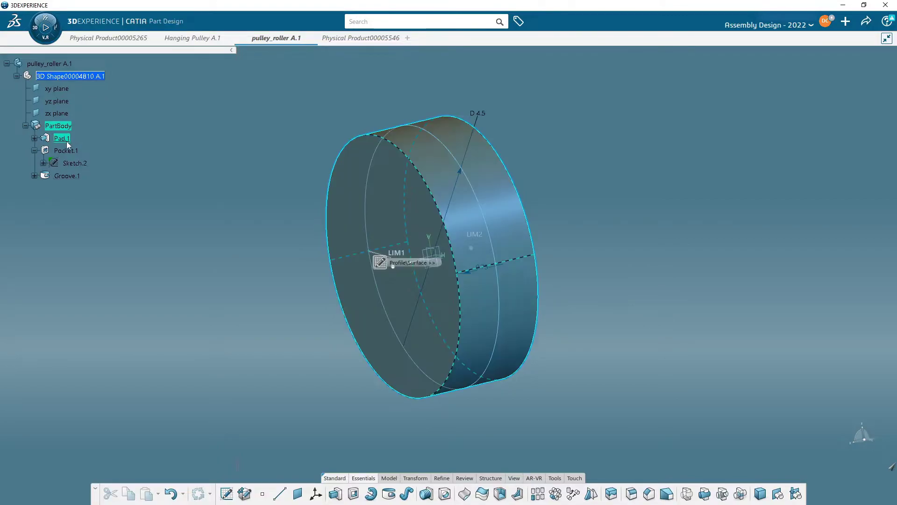
{"action": "middle_click_drag", "start_coordinate": [559, 397], "coordinate": [654, 262]}
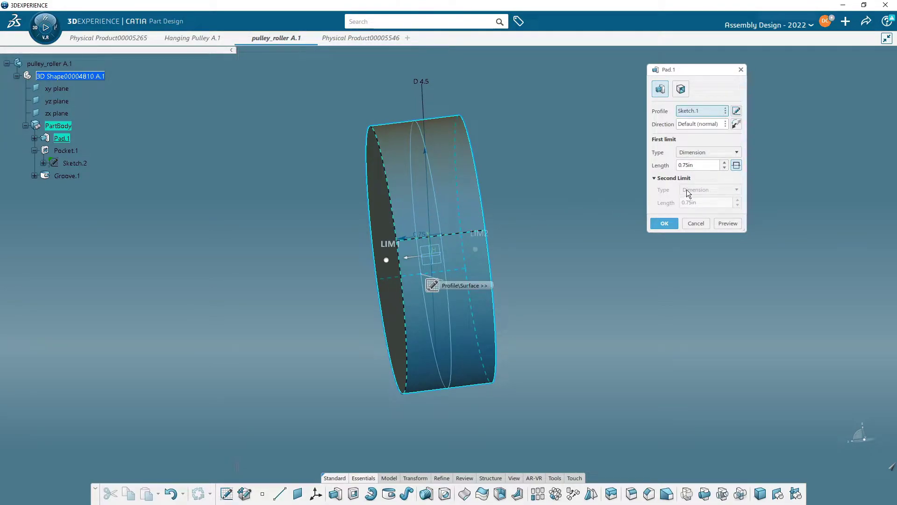
{"action": "middle_click_drag", "start_coordinate": [485, 203], "coordinate": [542, 286]}
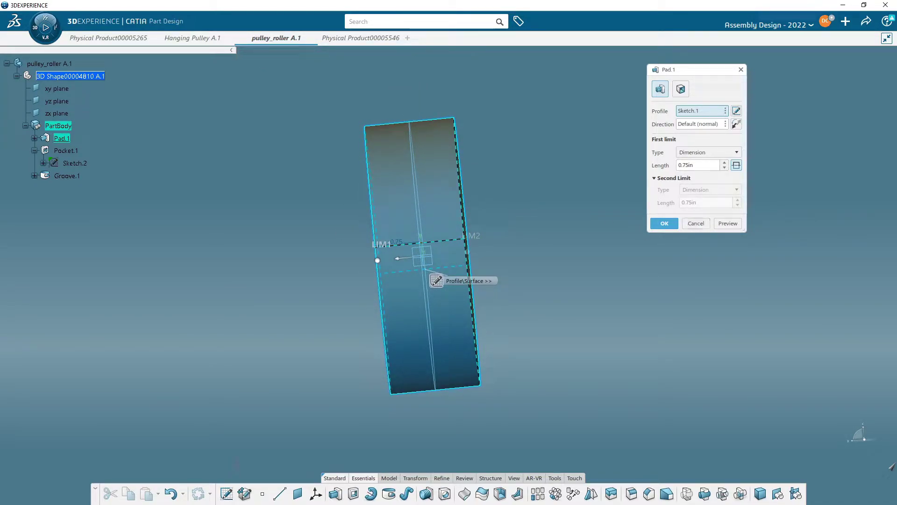
{"action": "key", "text": "alt+Tab"}
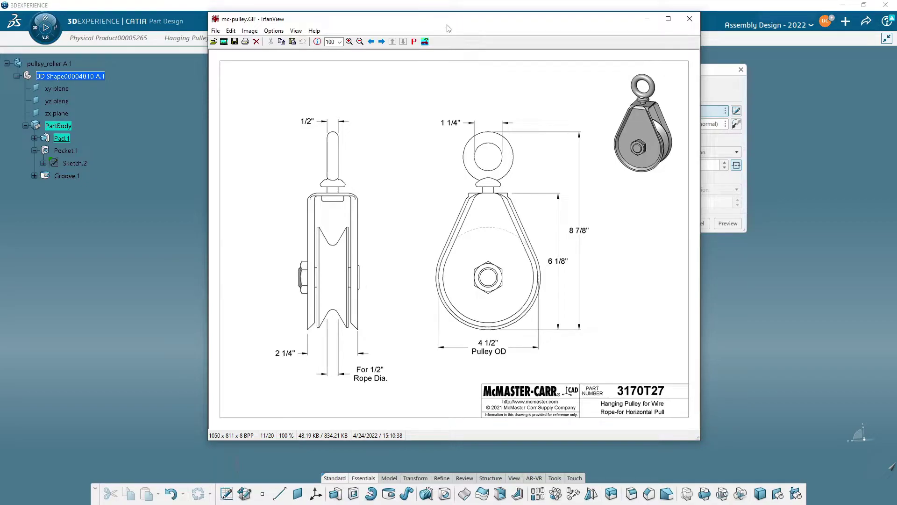
{"action": "left_click_drag", "start_coordinate": [446, 28], "coordinate": [3, 47]}
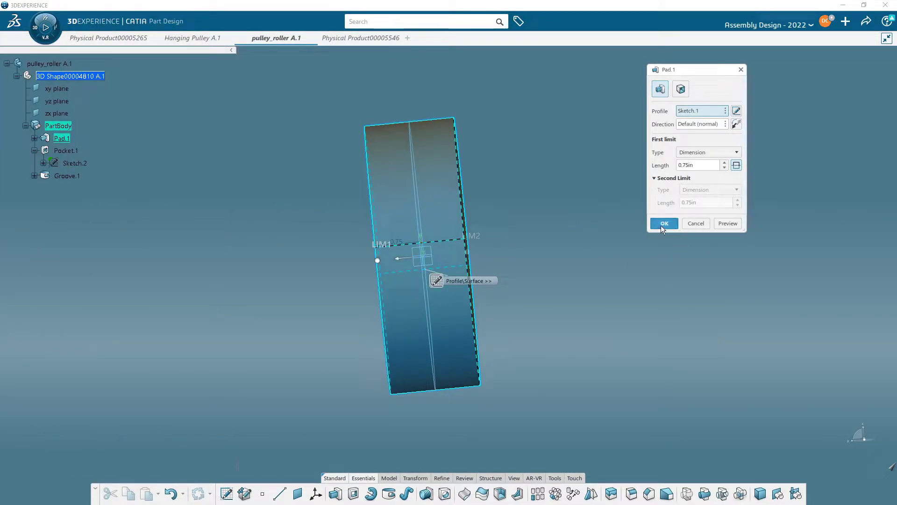
Turn off the symmetric extent of Pad.1 and preview the one-sided extrusion.
{"action": "left_click_drag", "start_coordinate": [696, 165], "coordinate": [646, 162]}
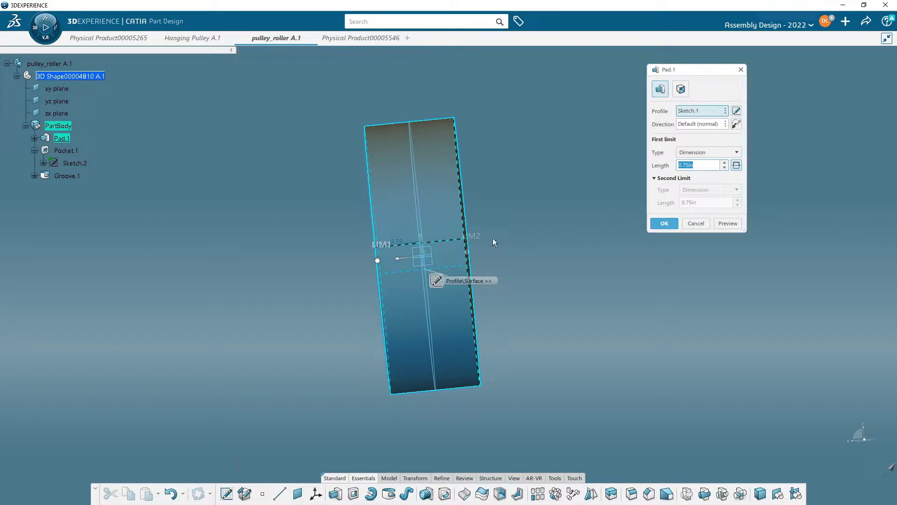
{"action": "left_click", "coordinate": [740, 165]}
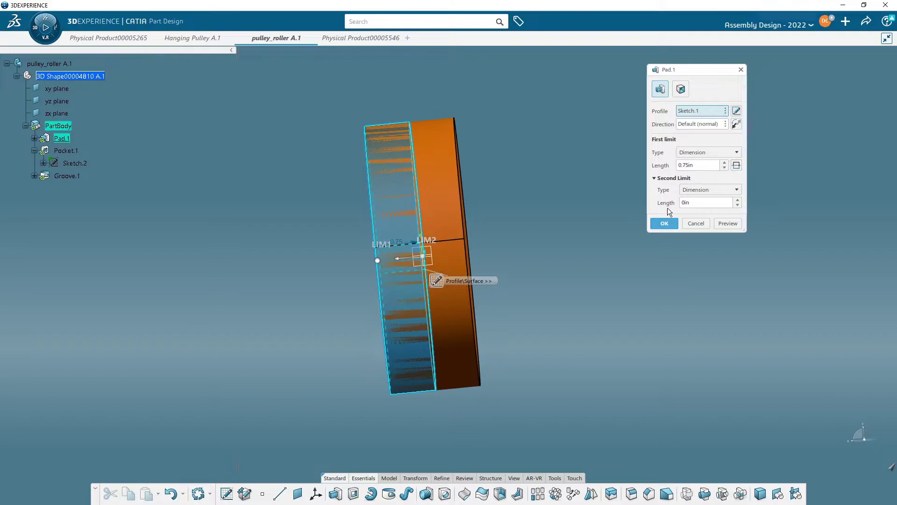
{"action": "left_click", "coordinate": [732, 224]}
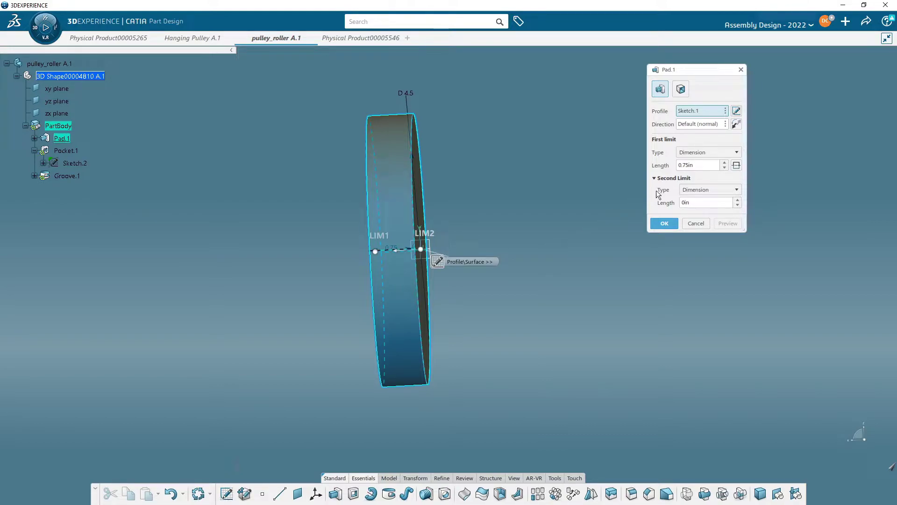
Set the first limit of Pad.1 in pulley_roller to 1.5/2 in, restore its symmetric extent, and accept the definition.
{"action": "left_click", "coordinate": [699, 165]}
{"action": "type", "text": "1.5/2"}
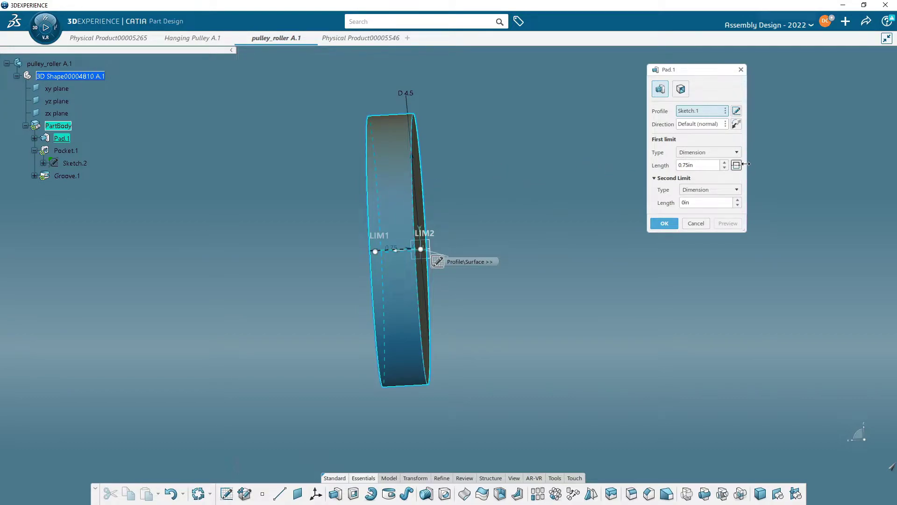
{"action": "left_click", "coordinate": [737, 165]}
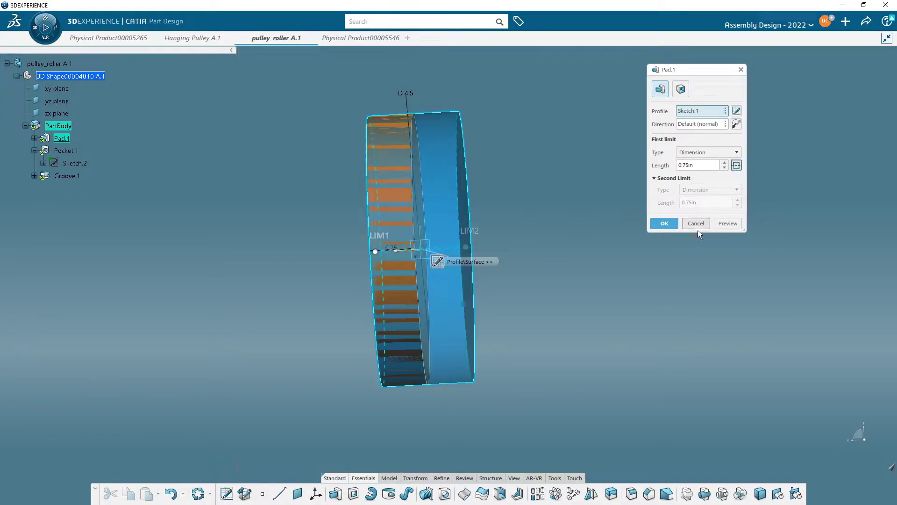
{"action": "left_click", "coordinate": [669, 223]}
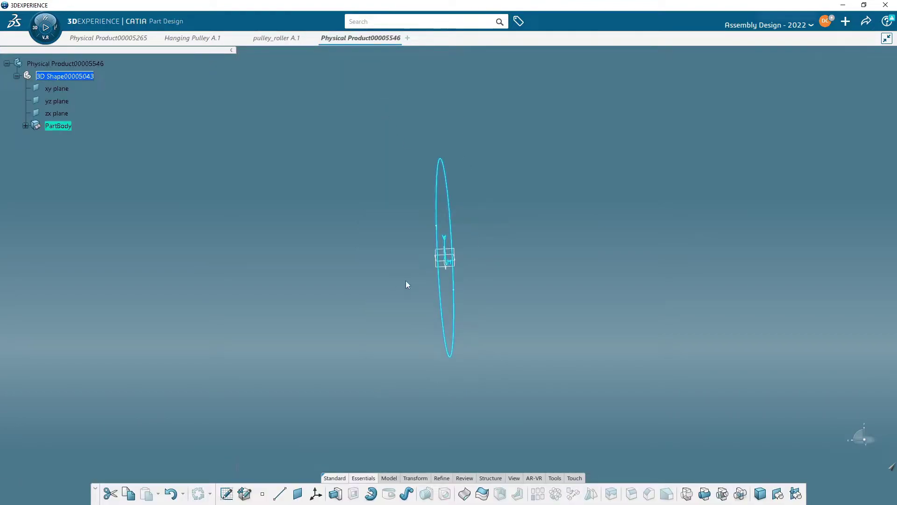
In the new part, pad the 4.5 in circle sketch by 1.5/2 in with symmetric extent on both sides.
{"action": "mouse_move", "coordinate": [406, 282]}
{"action": "middle_mouse_down"}
{"action": "mouse_move", "coordinate": [358, 302]}
{"action": "mouse_move", "coordinate": [394, 332]}
{"action": "mouse_move", "coordinate": [350, 300]}
{"action": "mouse_move", "coordinate": [416, 314]}
{"action": "mouse_move", "coordinate": [401, 327]}
{"action": "middle_mouse_up"}
{"action": "left_click", "coordinate": [335, 493]}
{"action": "middle_click_drag", "start_coordinate": [469, 302], "coordinate": [448, 299]}
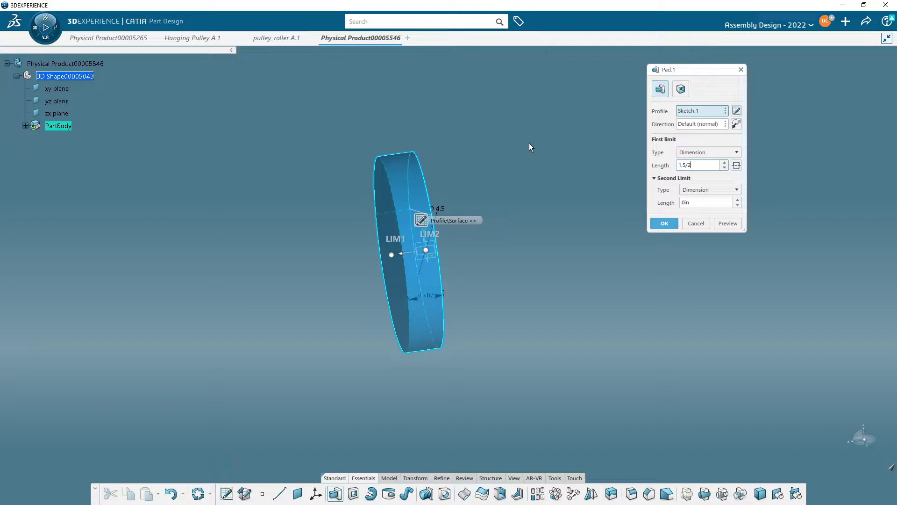
{"action": "type", "text": "1.5/2"}
{"action": "key", "text": "Return"}
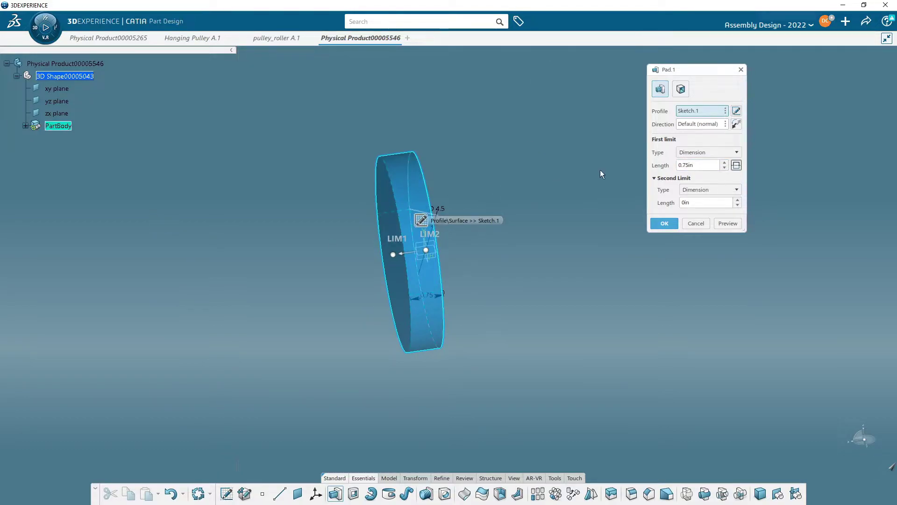
{"action": "left_click", "coordinate": [737, 165]}
{"action": "middle_click_drag", "start_coordinate": [485, 361], "coordinate": [434, 195]}
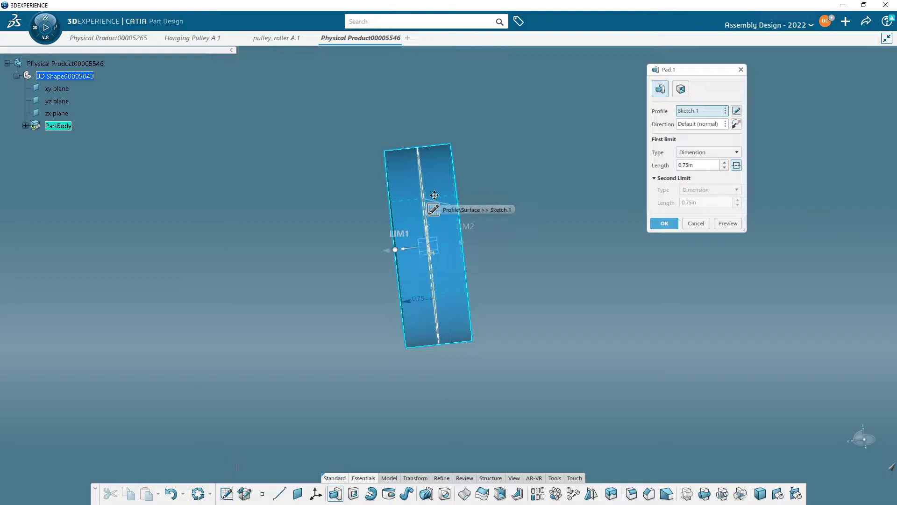
{"action": "left_click", "coordinate": [663, 224]}
Start a sketch on the yz plane and draw a circle smaller than the wheel, centred at the origin.
{"action": "middle_click_drag", "start_coordinate": [582, 318], "coordinate": [297, 203]}
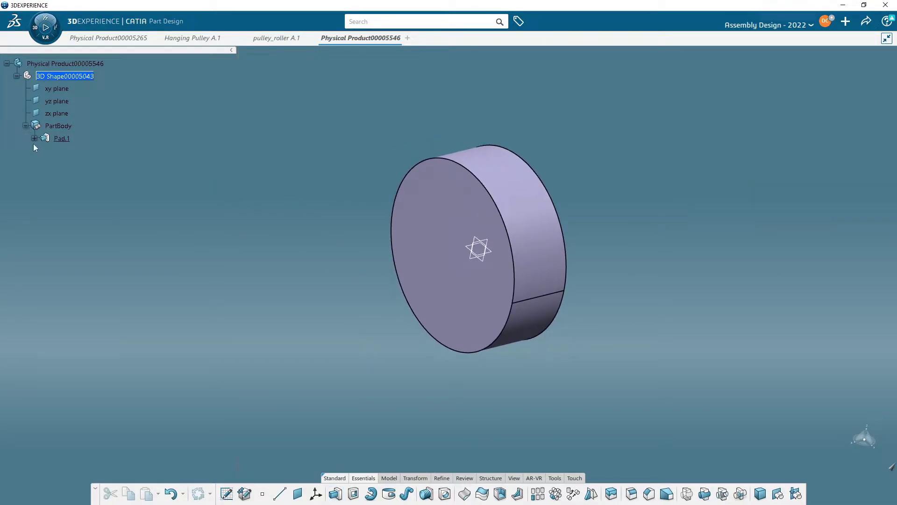
{"action": "middle_click_drag", "start_coordinate": [325, 336], "coordinate": [424, 312]}
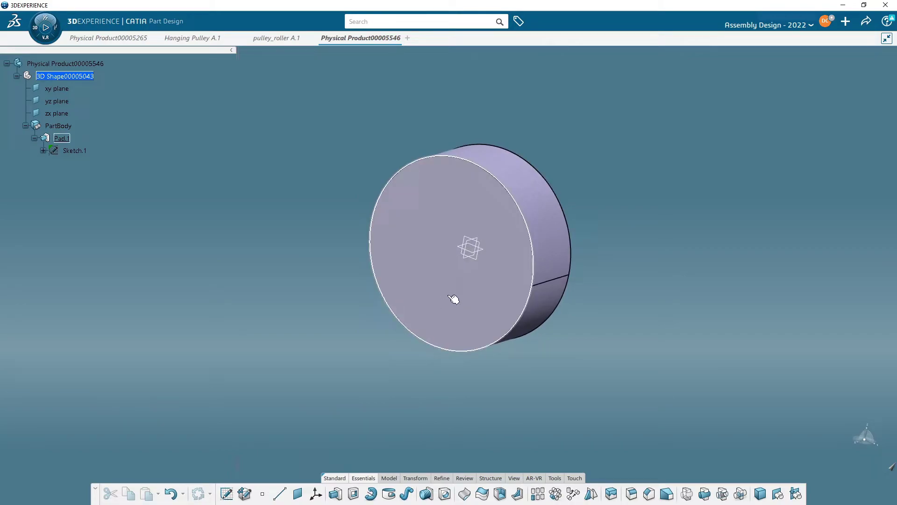
{"action": "middle_click_drag", "start_coordinate": [335, 392], "coordinate": [394, 385]}
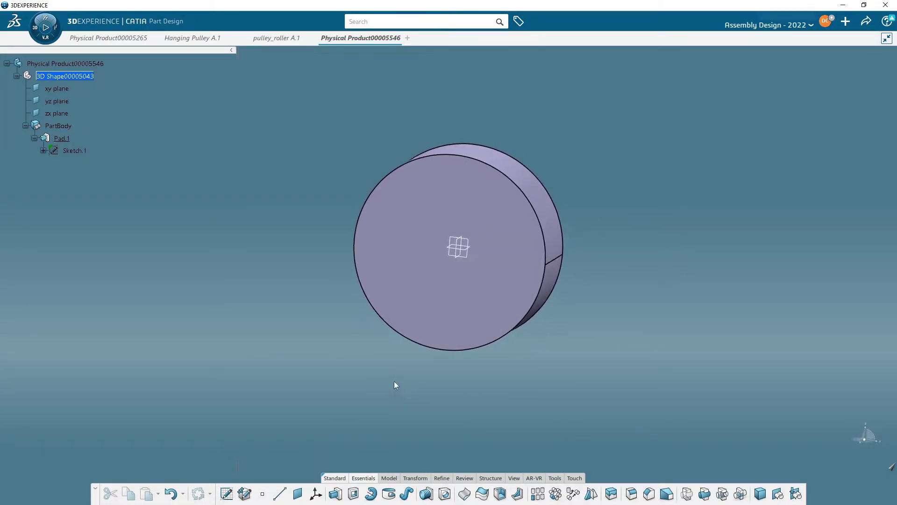
{"action": "left_click", "coordinate": [473, 259]}
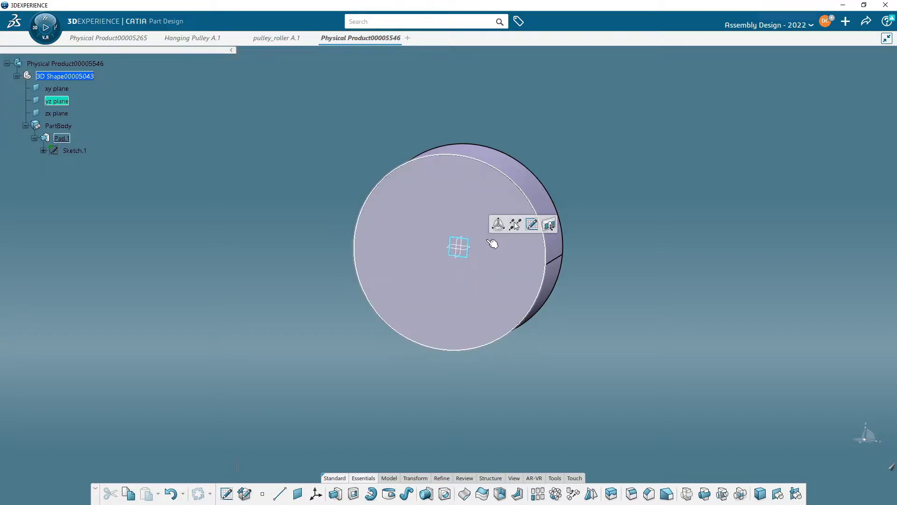
{"action": "left_click", "coordinate": [531, 225]}
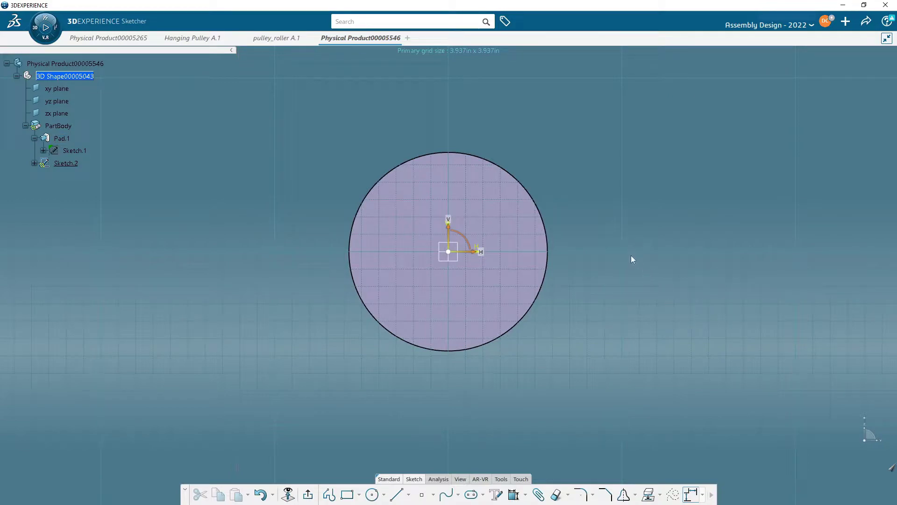
{"action": "left_click", "coordinate": [372, 493]}
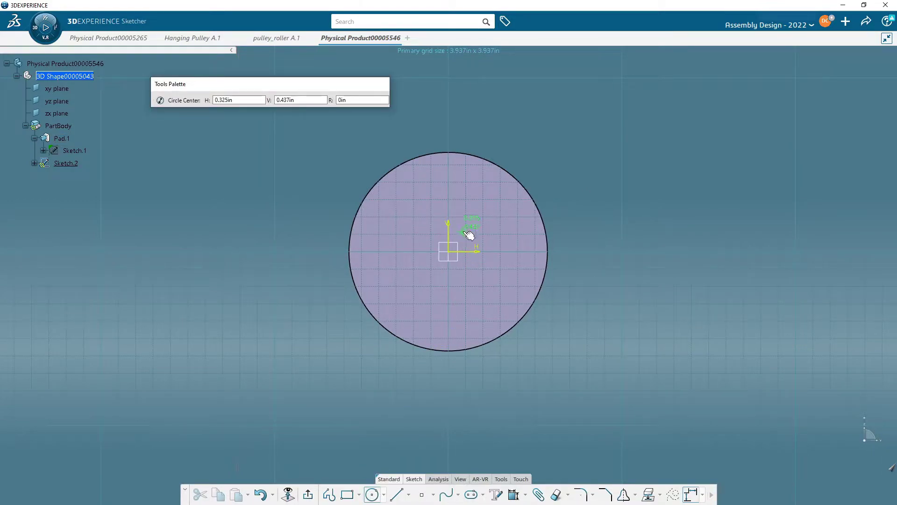
{"action": "left_click", "coordinate": [448, 252]}
{"action": "left_click", "coordinate": [480, 283]}
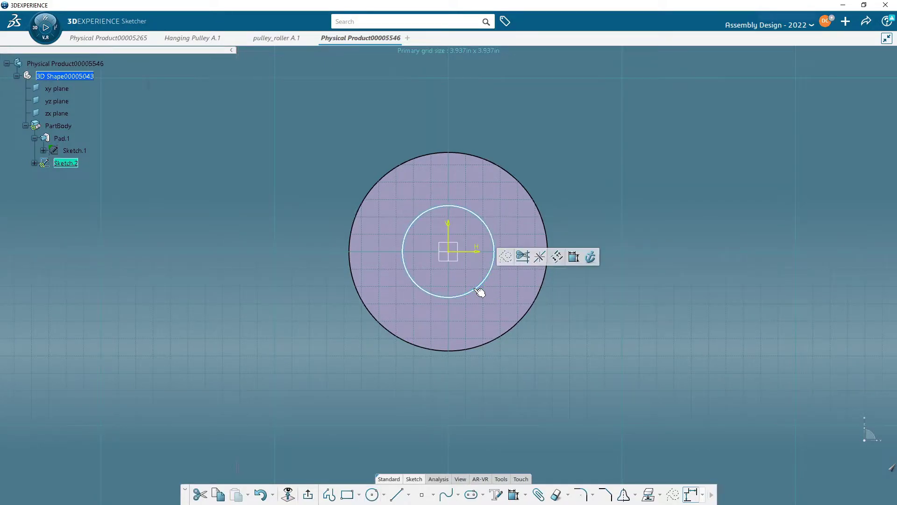
Dimension the inner circle's diameter as 0.75 in and exit the sketch.
{"action": "left_click", "coordinate": [572, 256]}
{"action": "type", "text": ".75"}
{"action": "key", "text": "Return"}
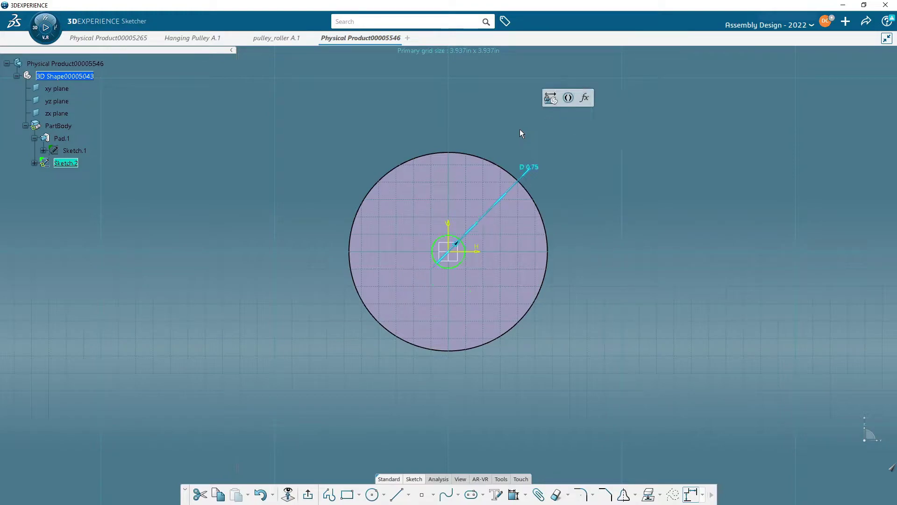
{"action": "left_click", "coordinate": [308, 495]}
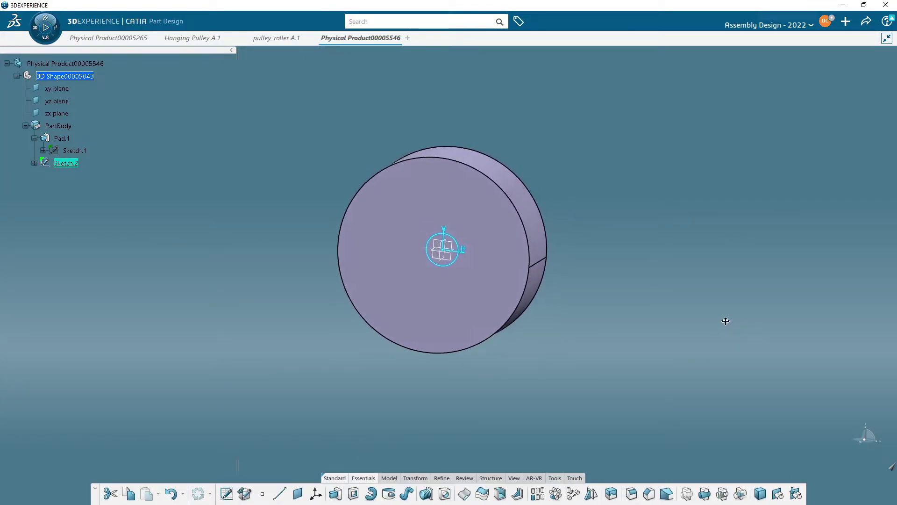
Cut a pocket from the 0.75 in circle through the whole wheel, with both limits set to Up to last.
{"action": "middle_click_drag", "start_coordinate": [521, 331], "coordinate": [417, 351]}
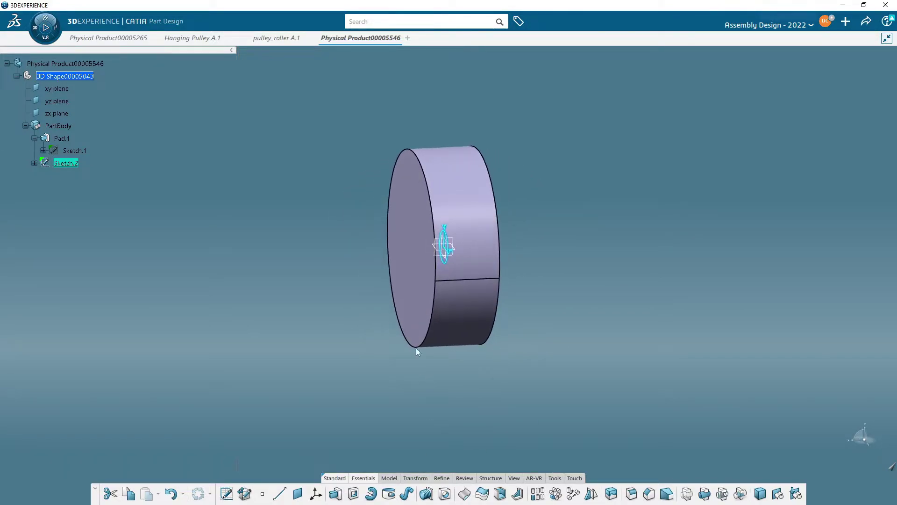
{"action": "left_click", "coordinate": [354, 494]}
{"action": "mouse_move", "coordinate": [528, 330]}
{"action": "middle_mouse_down"}
{"action": "mouse_move", "coordinate": [533, 304]}
{"action": "mouse_move", "coordinate": [538, 310]}
{"action": "mouse_move", "coordinate": [521, 326]}
{"action": "mouse_move", "coordinate": [542, 277]}
{"action": "middle_mouse_up"}
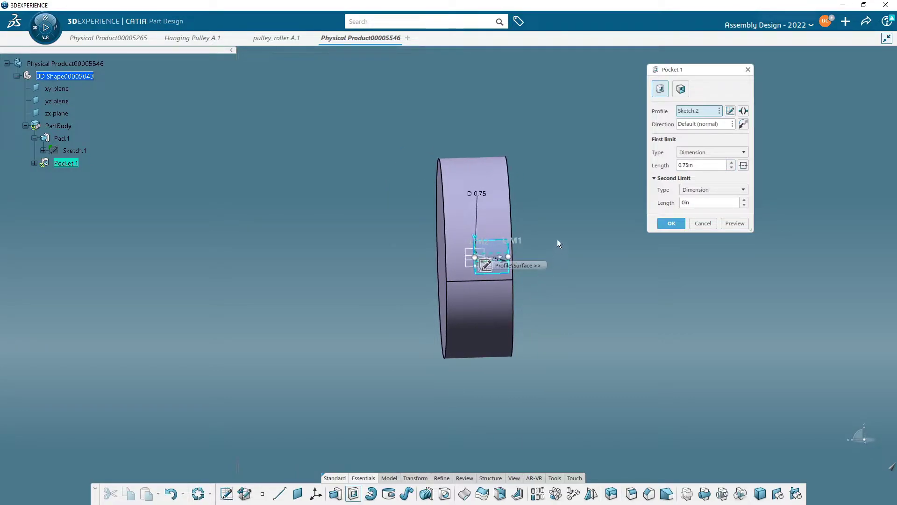
{"action": "middle_click_drag", "start_coordinate": [560, 227], "coordinate": [562, 257]}
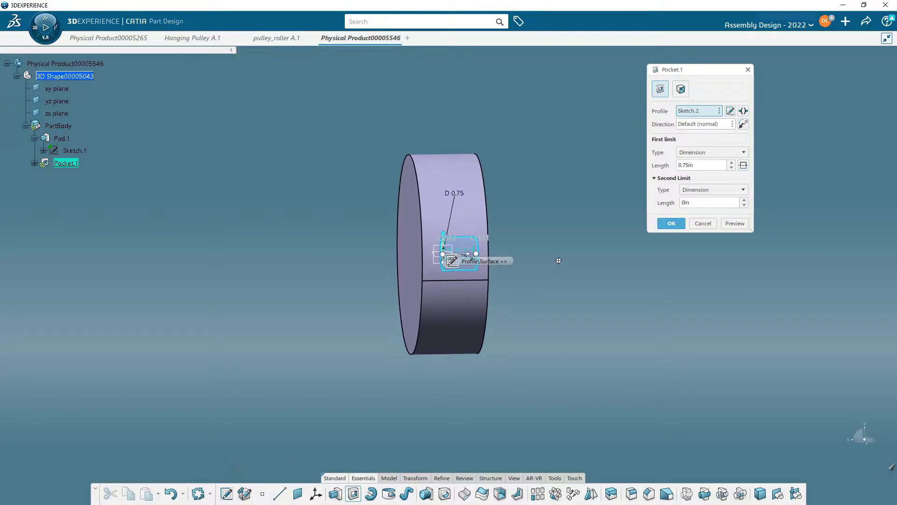
{"action": "middle_click_drag", "start_coordinate": [572, 207], "coordinate": [534, 204]}
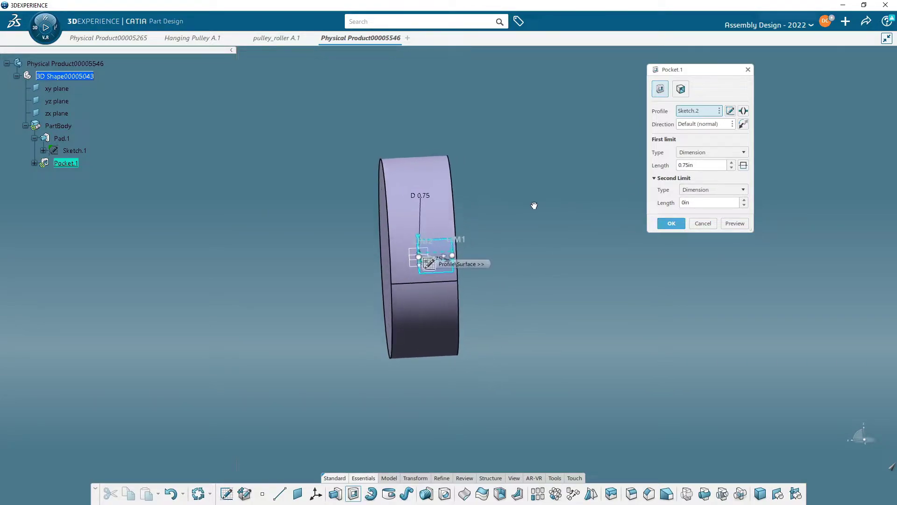
{"action": "left_click", "coordinate": [702, 153]}
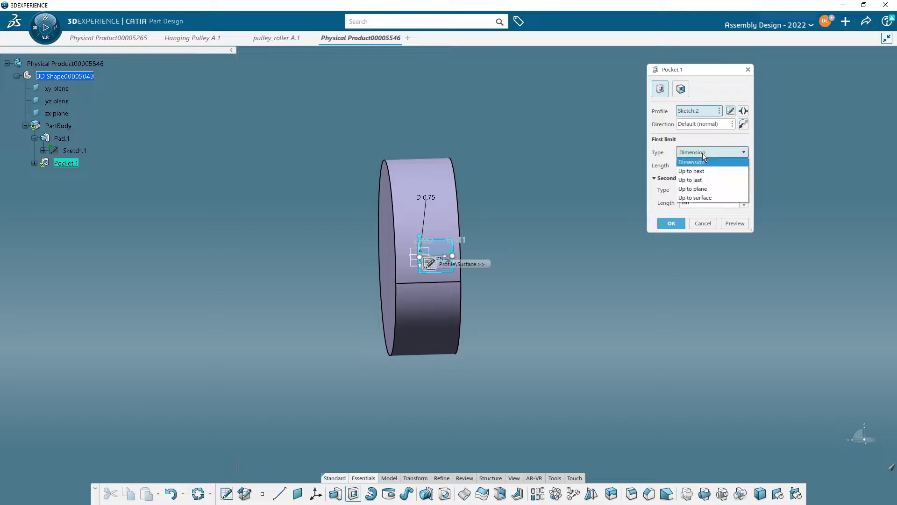
{"action": "left_click", "coordinate": [708, 180]}
{"action": "middle_click_drag", "start_coordinate": [537, 279], "coordinate": [594, 212]}
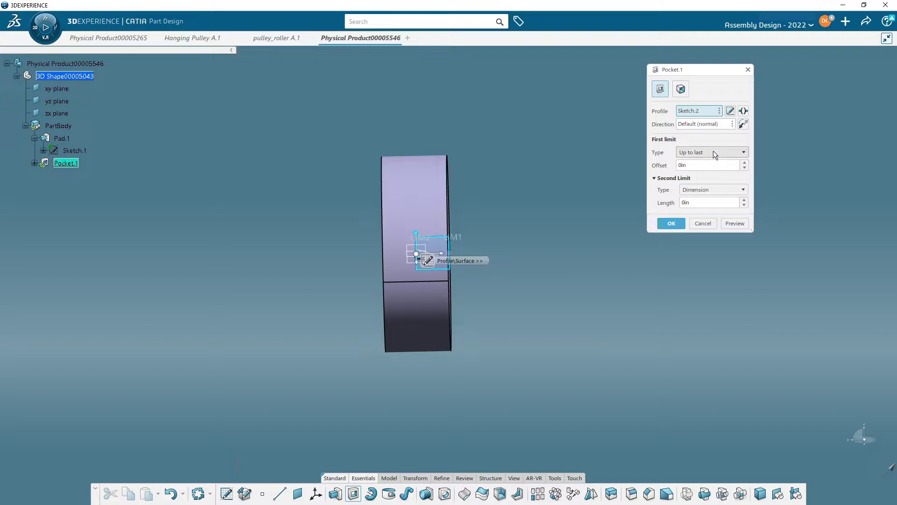
{"action": "left_click", "coordinate": [709, 190]}
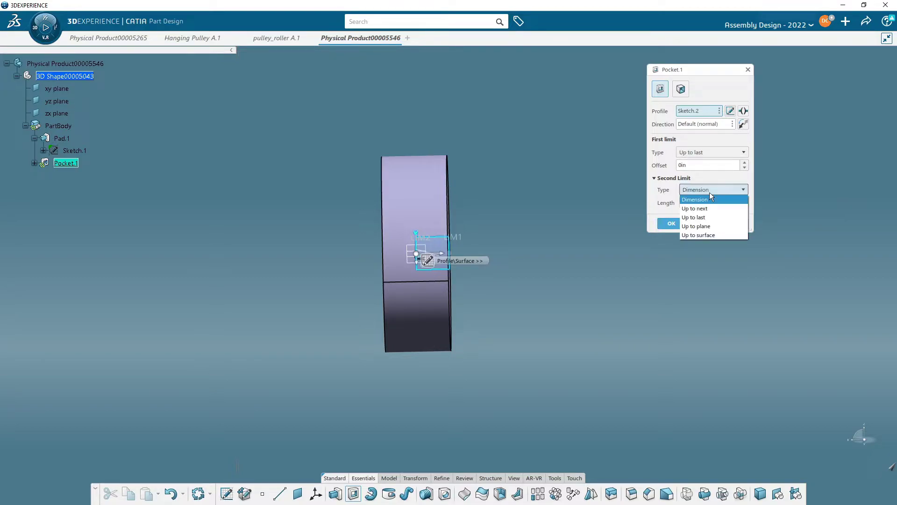
{"action": "left_click", "coordinate": [707, 217]}
{"action": "middle_click_drag", "start_coordinate": [526, 310], "coordinate": [626, 251]}
{"action": "left_click", "coordinate": [672, 223]}
Start a sketch on the zx plane for the wheel's side profile.
{"action": "middle_click_drag", "start_coordinate": [573, 307], "coordinate": [458, 207]}
{"action": "left_click", "coordinate": [461, 204]}
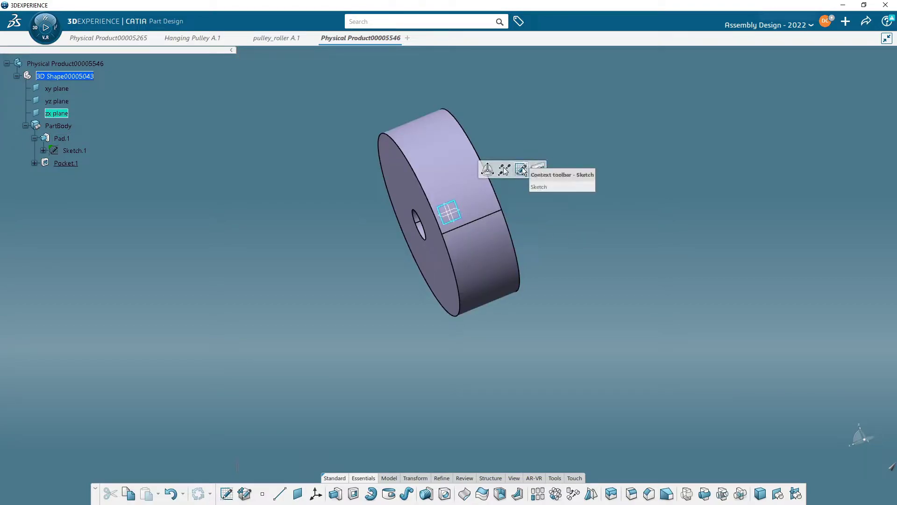
{"action": "left_click", "coordinate": [519, 170]}
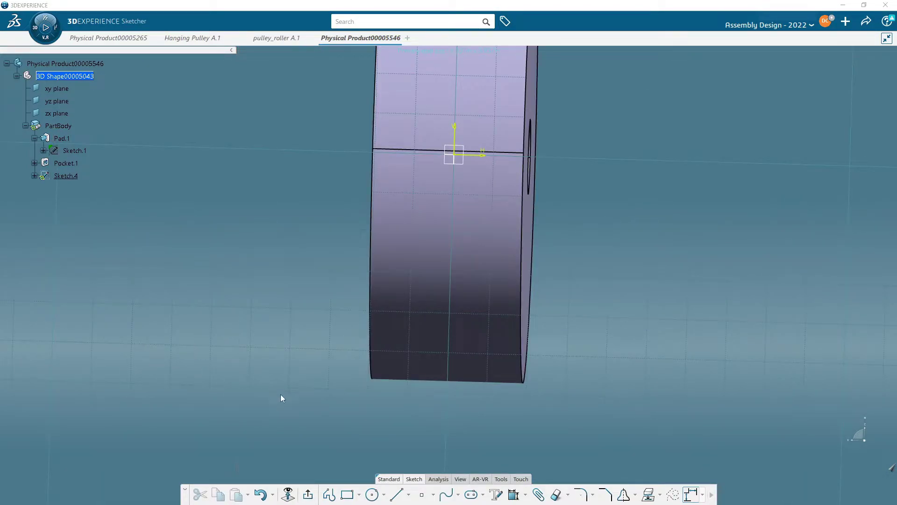
Examine the circular outer edge of the wheel's face and the rim from several angles relative to the sketch plane.
{"action": "middle_click_drag", "start_coordinate": [326, 424], "coordinate": [354, 423]}
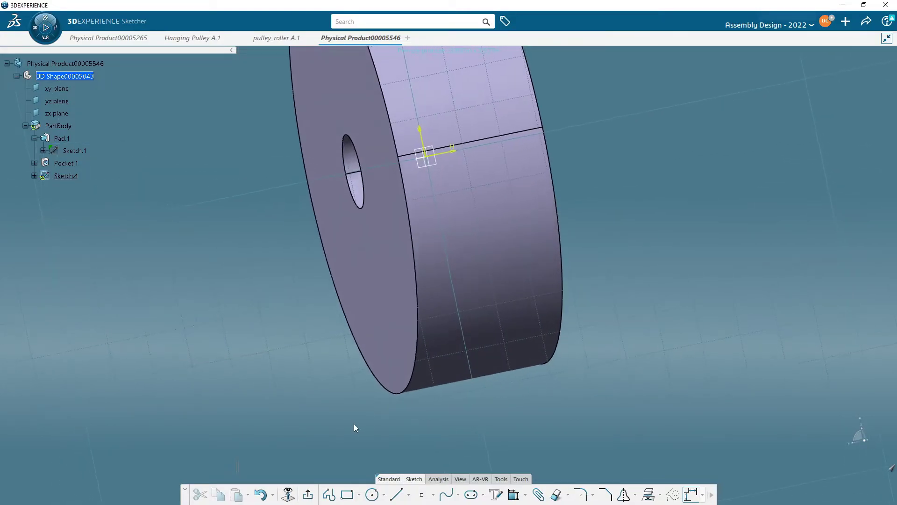
{"action": "left_click", "coordinate": [383, 391]}
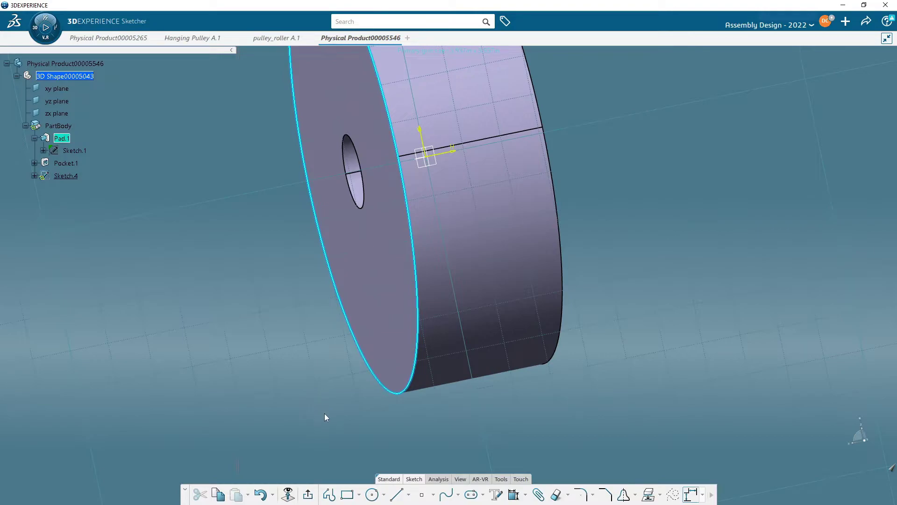
{"action": "middle_click_drag", "start_coordinate": [252, 320], "coordinate": [396, 324]}
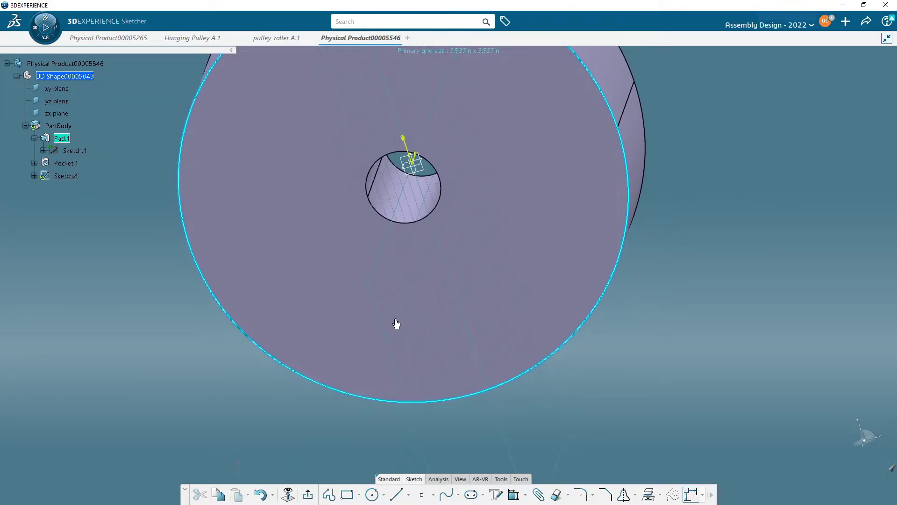
{"action": "scroll", "coordinate": [400, 317], "scroll_direction": "down", "scroll_amount": 5}
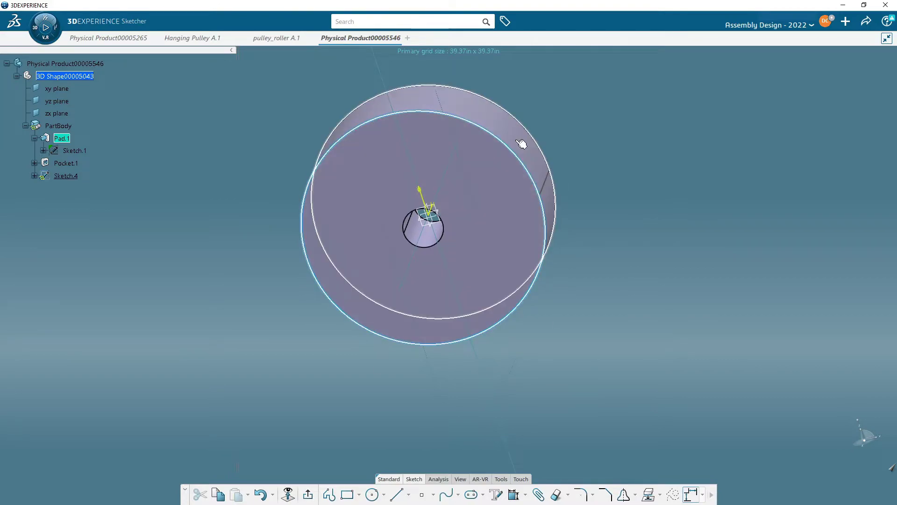
{"action": "middle_click_drag", "start_coordinate": [458, 240], "coordinate": [425, 307]}
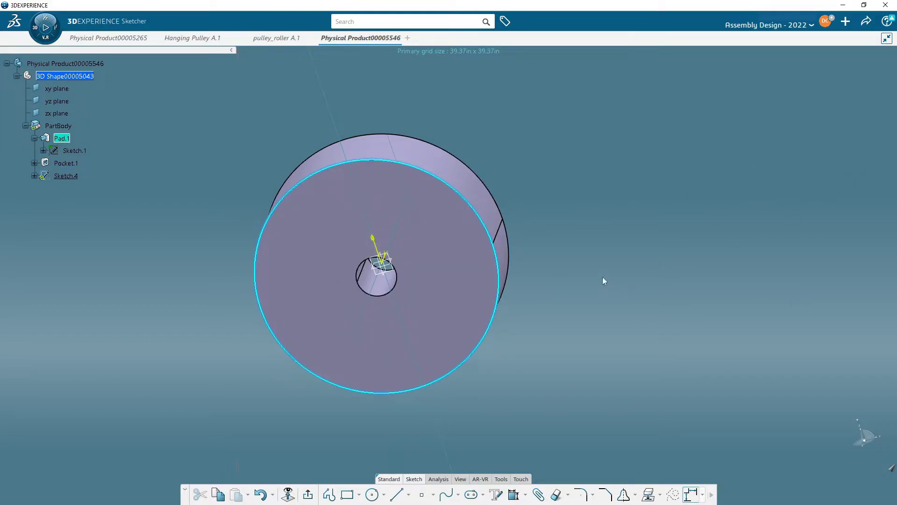
{"action": "middle_click_drag", "start_coordinate": [602, 276], "coordinate": [584, 337]}
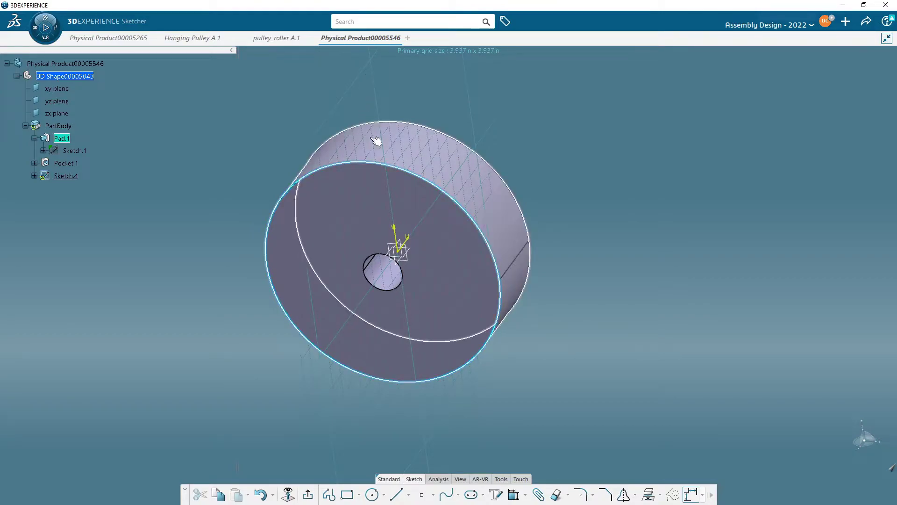
{"action": "middle_click_drag", "start_coordinate": [378, 151], "coordinate": [288, 441]}
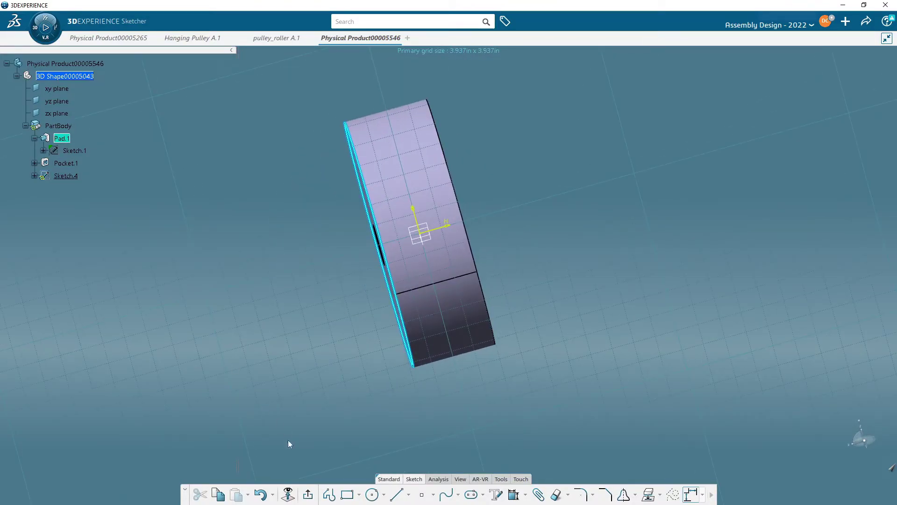
Project the circular outer edges of both wheel faces onto the sketch plane.
{"action": "left_click", "coordinate": [293, 497]}
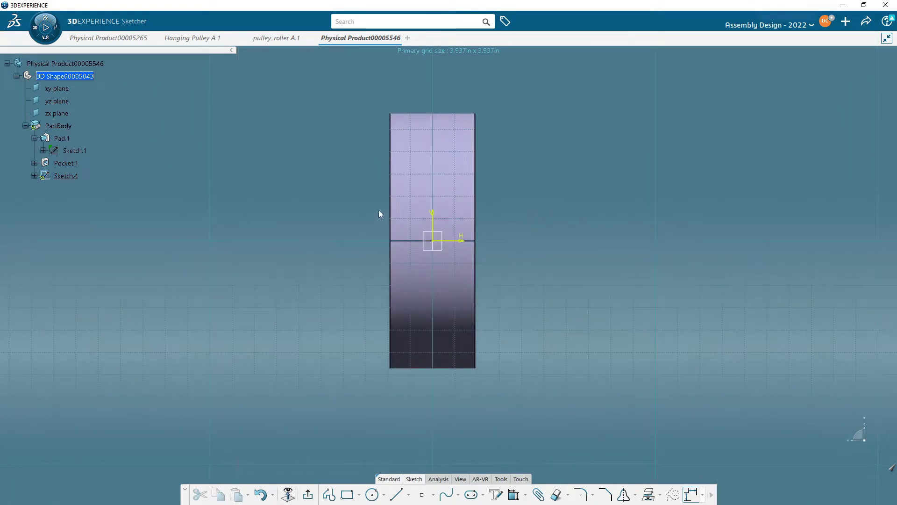
{"action": "left_click", "coordinate": [286, 495]}
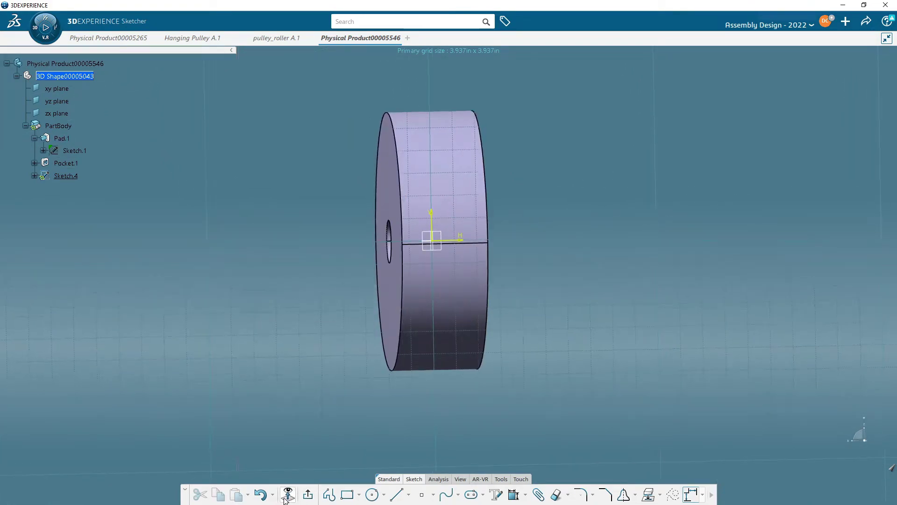
{"action": "left_click", "coordinate": [390, 364]}
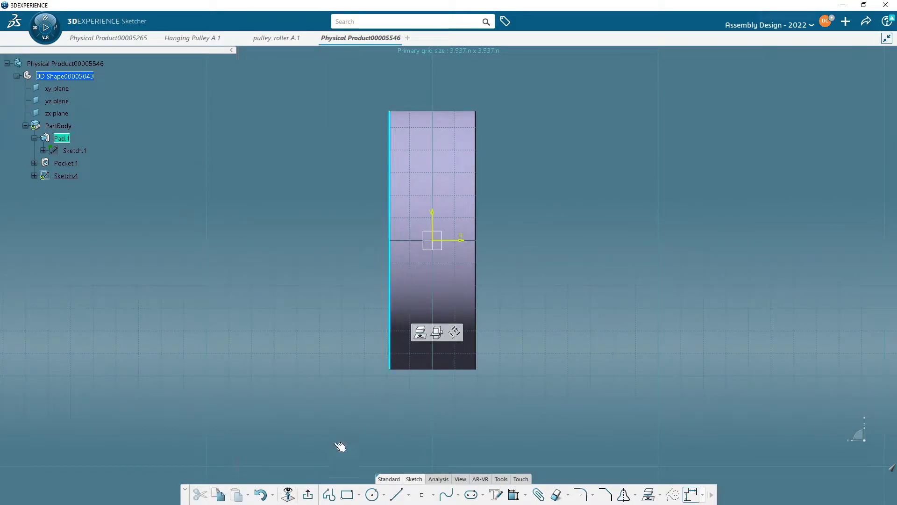
{"action": "left_click", "coordinate": [477, 354], "text": "ctrl"}
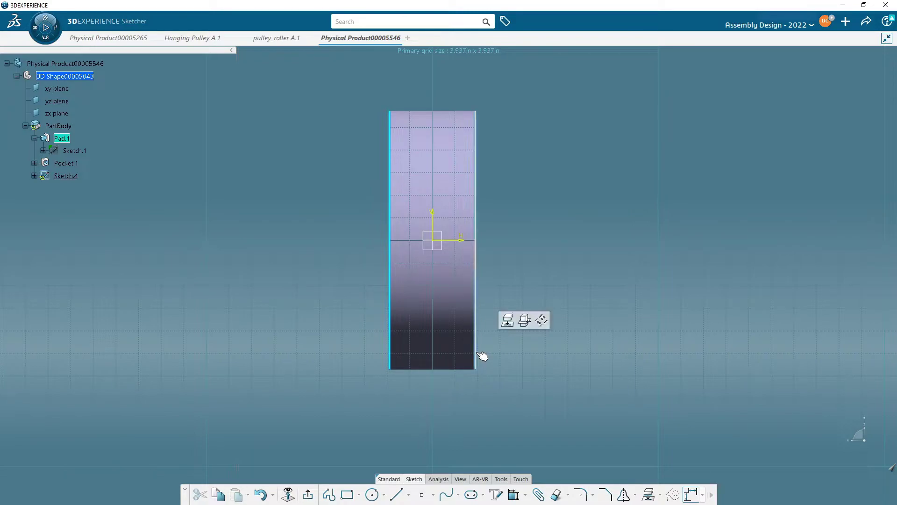
{"action": "left_click", "coordinate": [508, 322]}
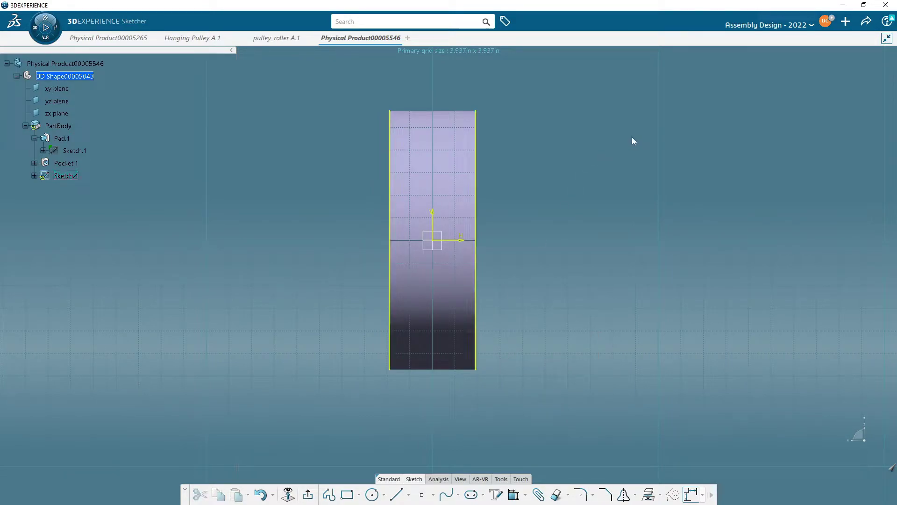
Convert the two projected edge lines to construction elements.
{"action": "mouse_move", "coordinate": [202, 273]}
{"action": "middle_mouse_down"}
{"action": "mouse_move", "coordinate": [245, 295]}
{"action": "mouse_move", "coordinate": [350, 304]}
{"action": "mouse_move", "coordinate": [344, 295]}
{"action": "mouse_move", "coordinate": [416, 346]}
{"action": "mouse_move", "coordinate": [328, 335]}
{"action": "mouse_move", "coordinate": [316, 321]}
{"action": "mouse_move", "coordinate": [366, 260]}
{"action": "middle_mouse_up"}
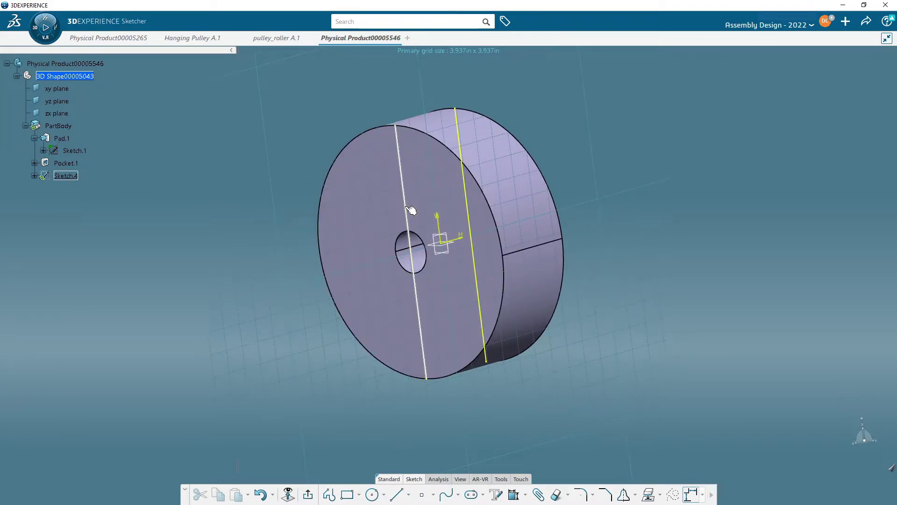
{"action": "left_click", "coordinate": [410, 206]}
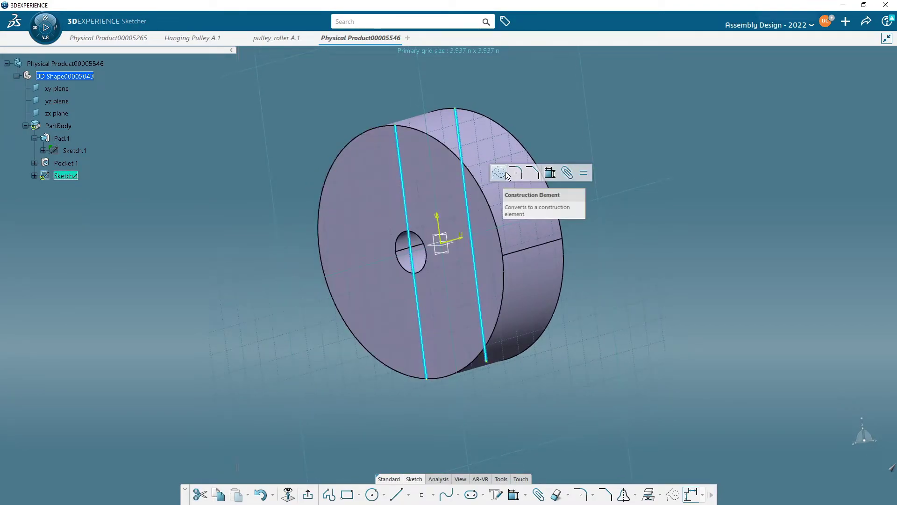
{"action": "left_click", "coordinate": [499, 172]}
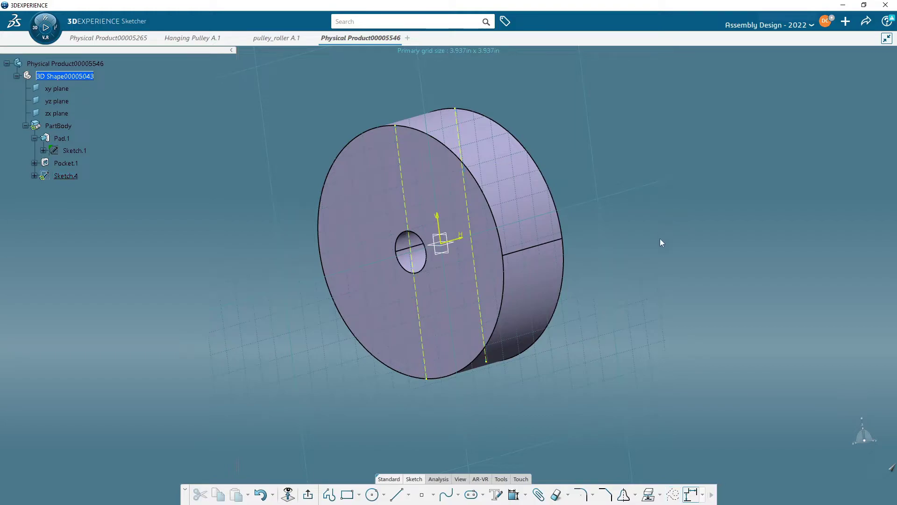
Draw a horizontal construction line joining the lower endpoints of the two projected edge lines.
{"action": "middle_click_drag", "start_coordinate": [661, 238], "coordinate": [601, 263]}
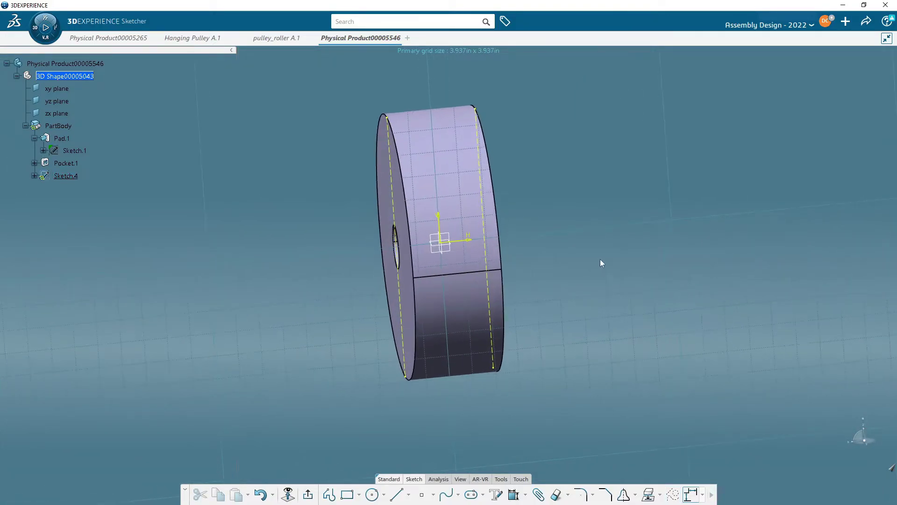
{"action": "left_click", "coordinate": [309, 495]}
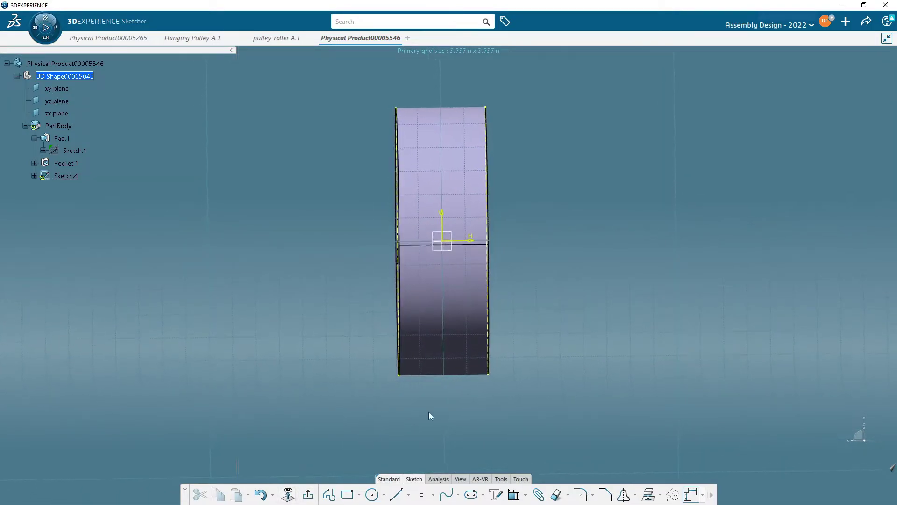
{"action": "mouse_move", "coordinate": [439, 392]}
{"action": "middle_mouse_down"}
{"action": "mouse_move", "coordinate": [456, 364]}
{"action": "mouse_move", "coordinate": [390, 276]}
{"action": "mouse_move", "coordinate": [459, 306]}
{"action": "mouse_move", "coordinate": [336, 447]}
{"action": "middle_mouse_up"}
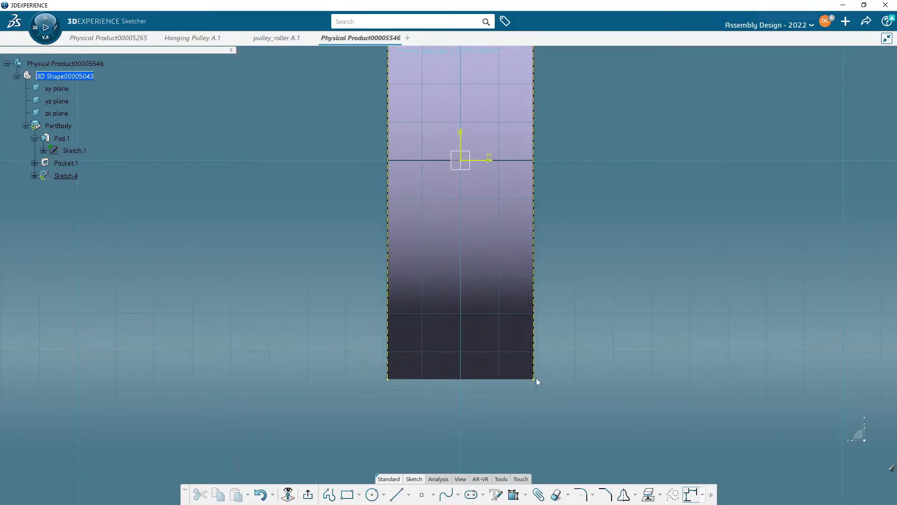
{"action": "left_click", "coordinate": [656, 499]}
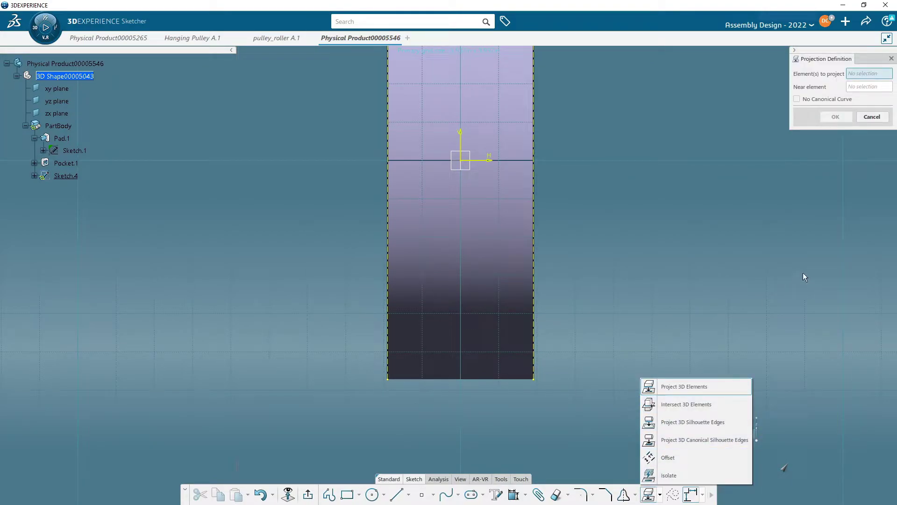
{"action": "left_click", "coordinate": [871, 118]}
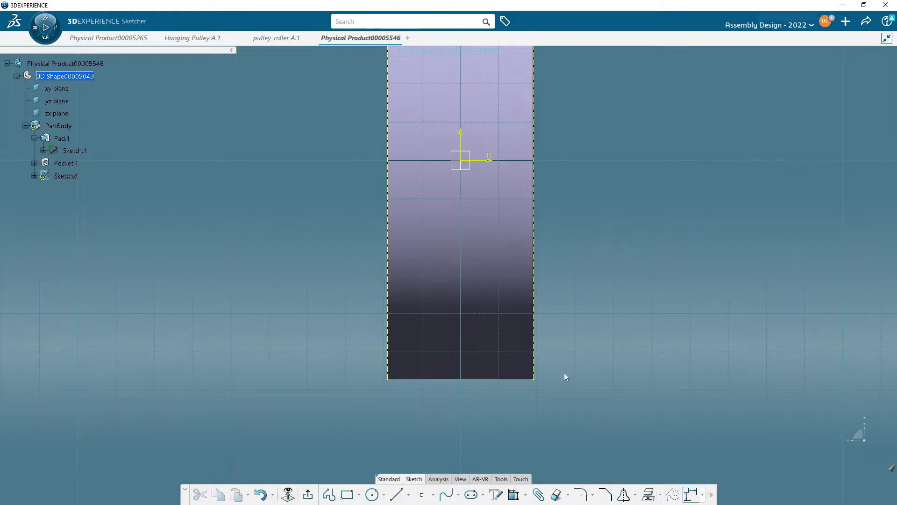
{"action": "left_click", "coordinate": [397, 494]}
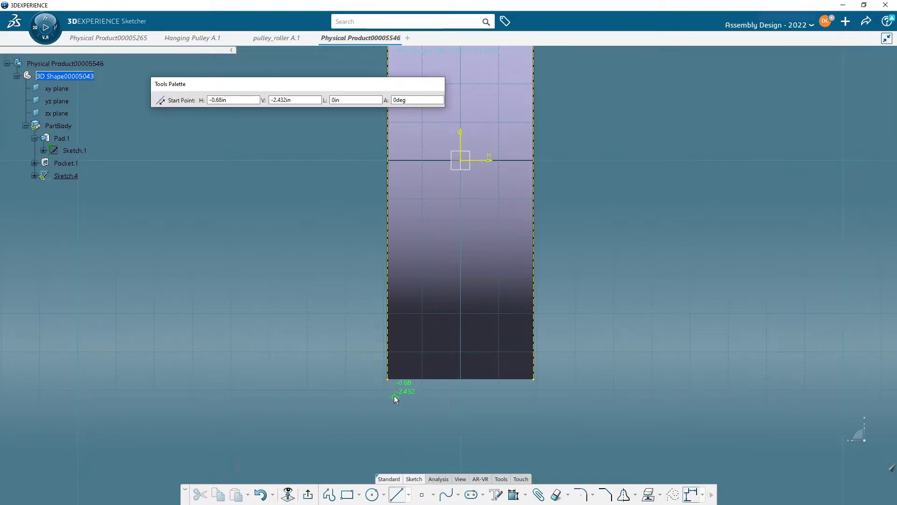
{"action": "left_click", "coordinate": [673, 495]}
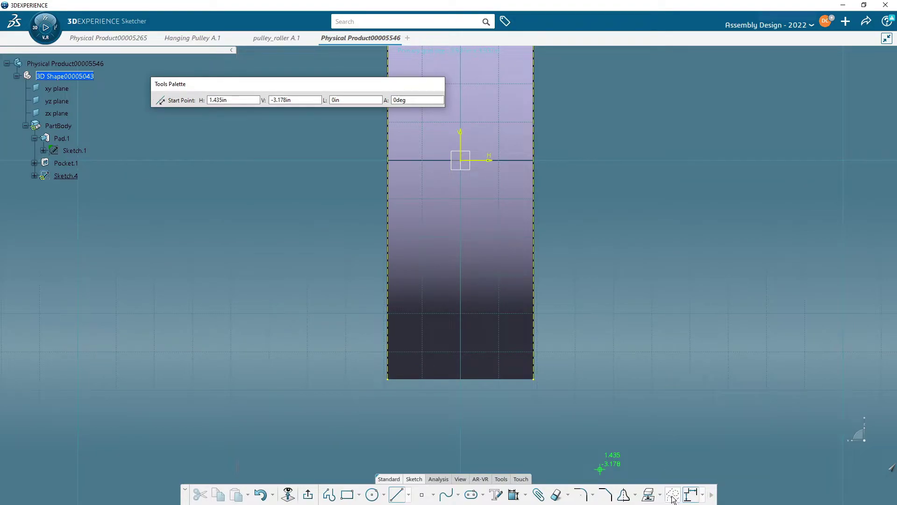
{"action": "left_click", "coordinate": [391, 381]}
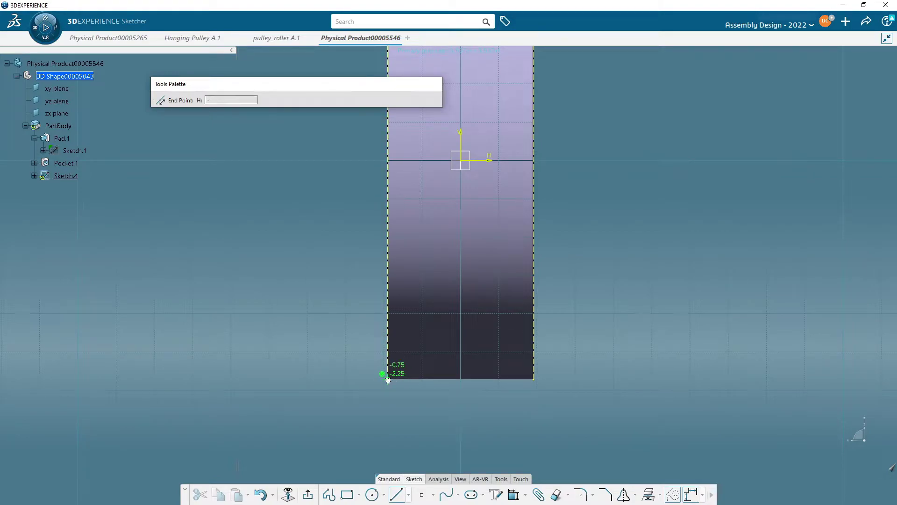
{"action": "left_click", "coordinate": [533, 379]}
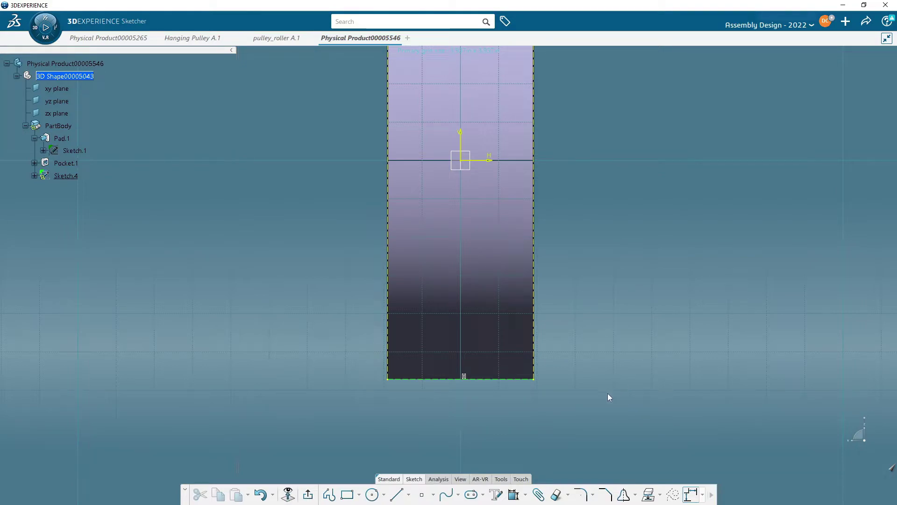
Toggle the lower horizontal line and a projected edge line between standard and construction geometry, leaving both as construction.
{"action": "left_click", "coordinate": [516, 379]}
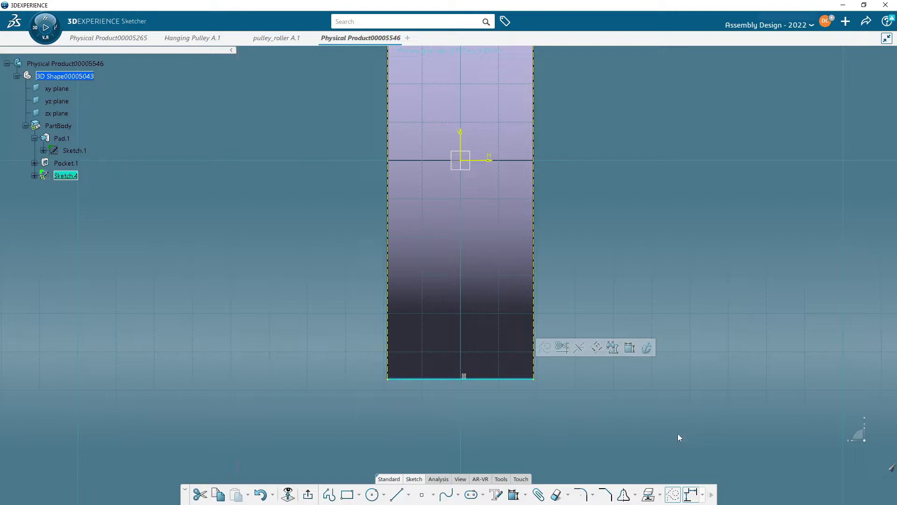
{"action": "left_click", "coordinate": [674, 491]}
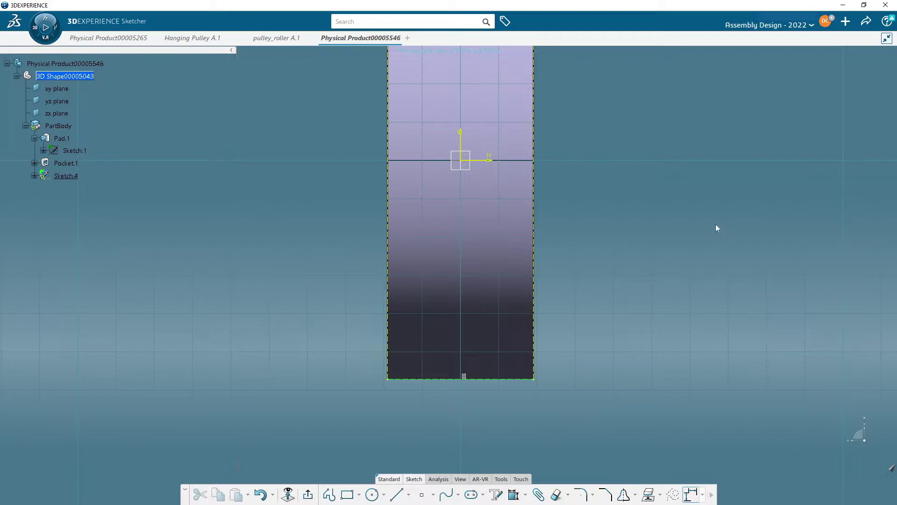
{"action": "left_click", "coordinate": [672, 494]}
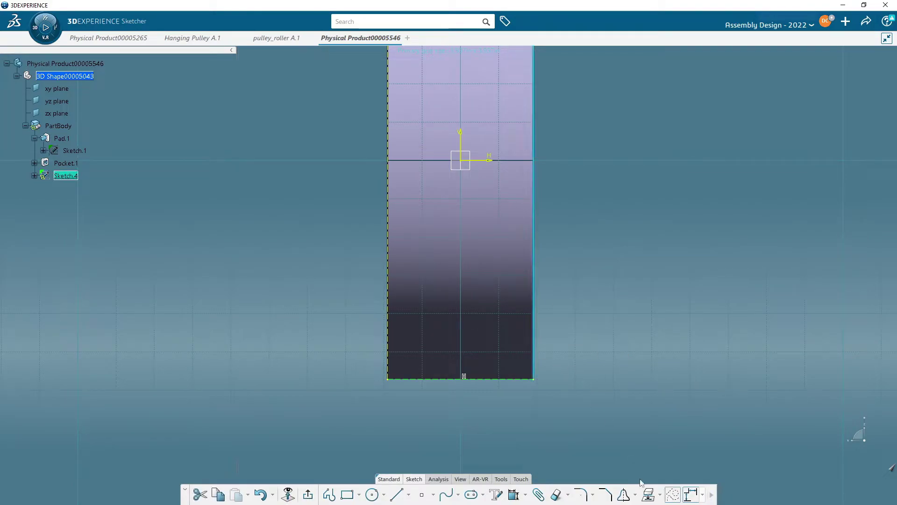
{"action": "left_click", "coordinate": [672, 495]}
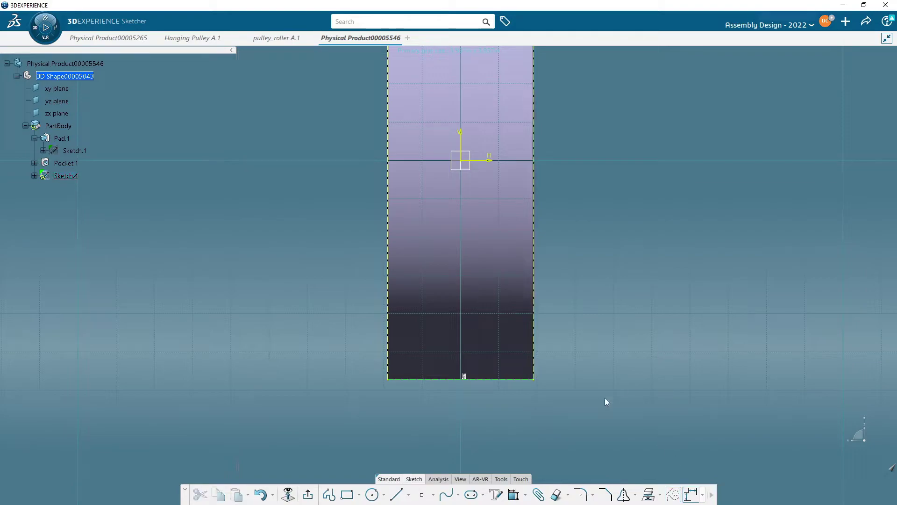
{"action": "left_click", "coordinate": [526, 379]}
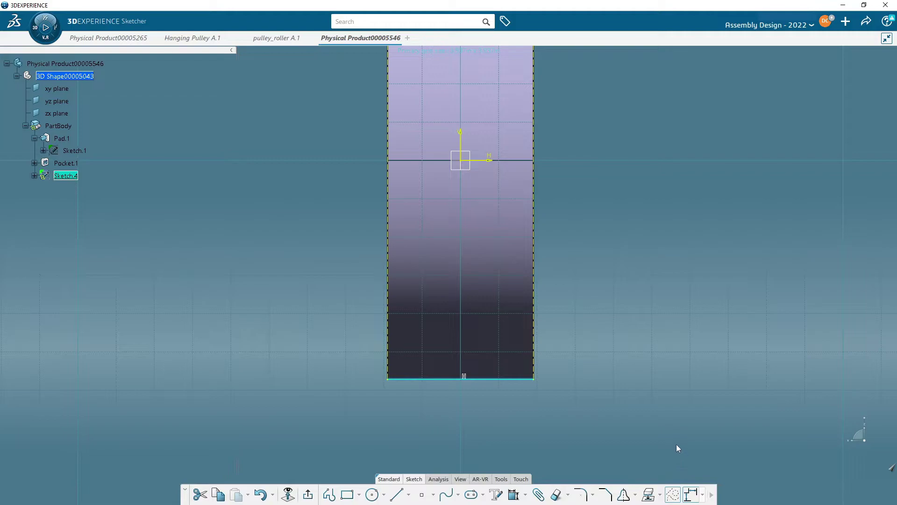
{"action": "left_click", "coordinate": [673, 494]}
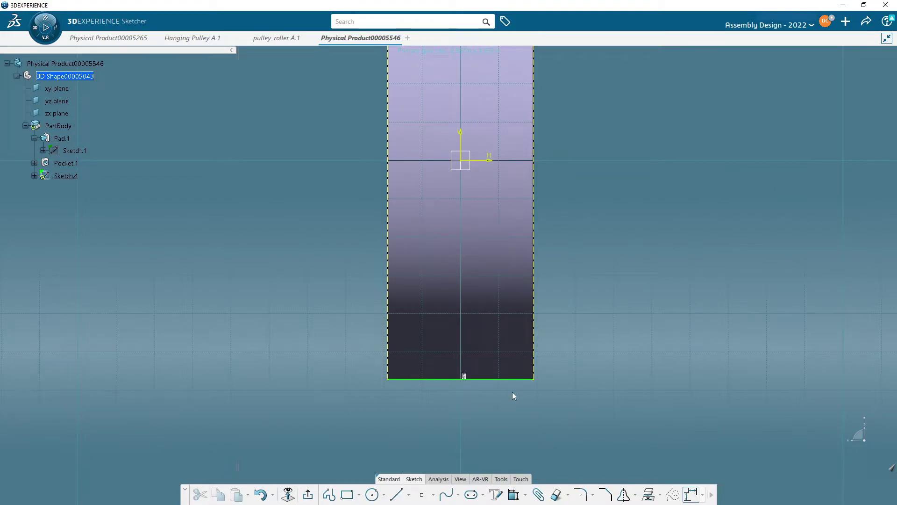
{"action": "left_click", "coordinate": [514, 379]}
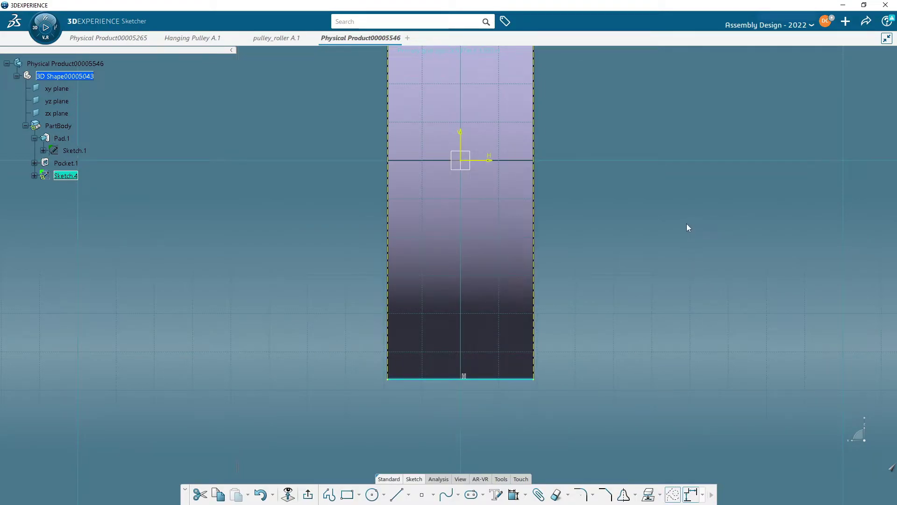
{"action": "left_click", "coordinate": [687, 225]}
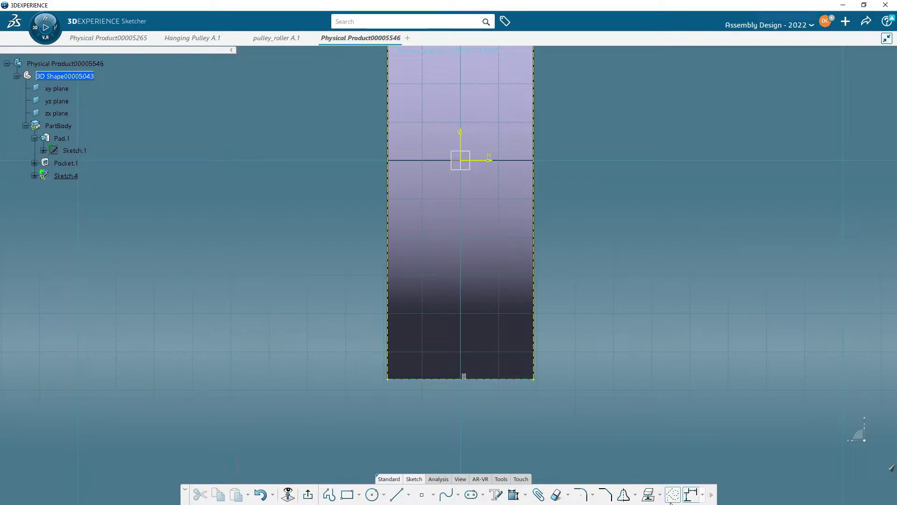
Sketch a closed triangular groove profile with its base, about 1.23 in wide, on the lower construction line and its apex on the vertical axis.
{"action": "mouse_move", "coordinate": [590, 365]}
{"action": "middle_mouse_down"}
{"action": "mouse_move", "coordinate": [626, 363]}
{"action": "mouse_move", "coordinate": [634, 377]}
{"action": "mouse_move", "coordinate": [621, 368]}
{"action": "middle_mouse_up"}
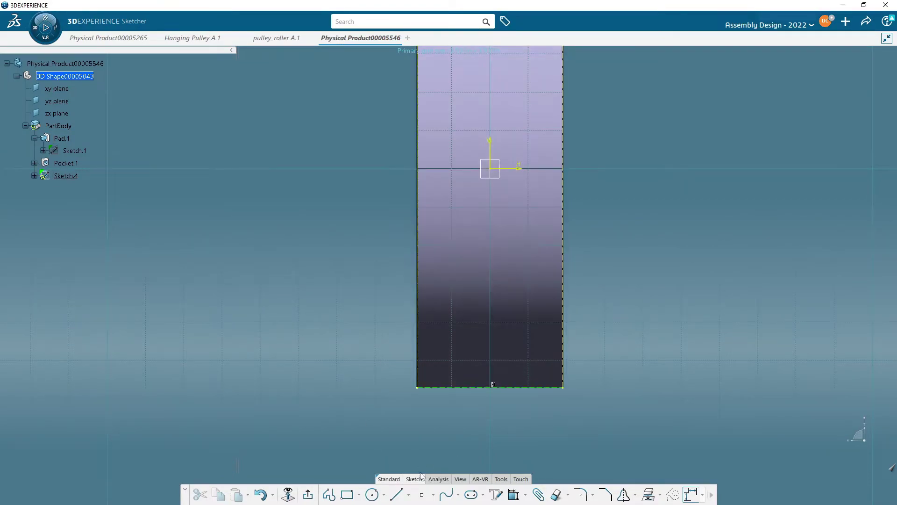
{"action": "left_click", "coordinate": [329, 495]}
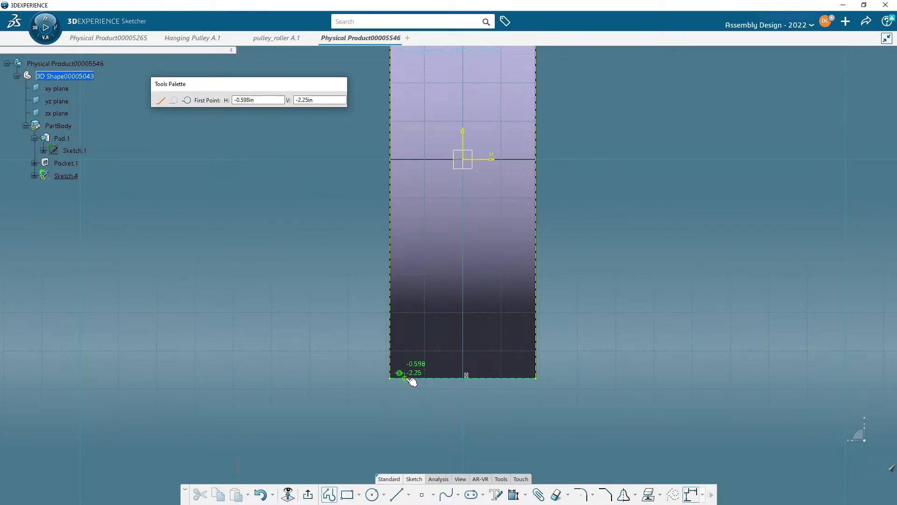
{"action": "left_click", "coordinate": [407, 375]}
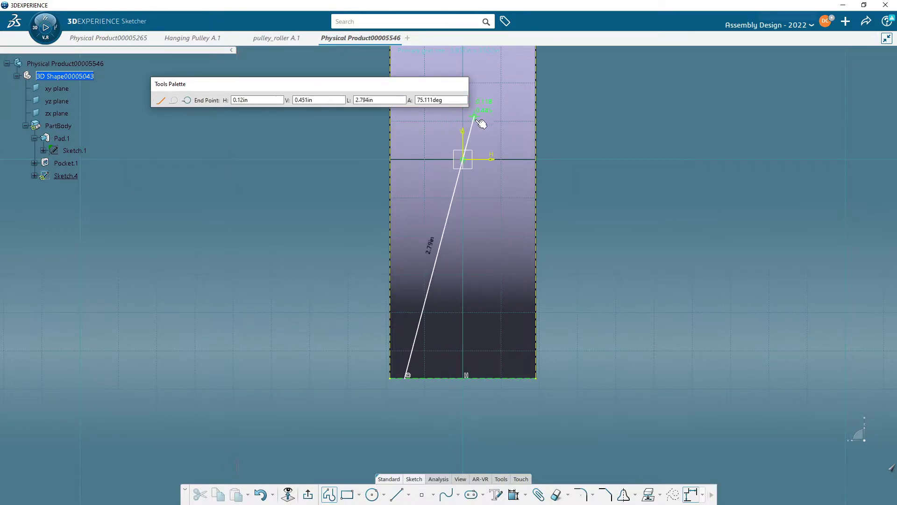
{"action": "left_click", "coordinate": [463, 260]}
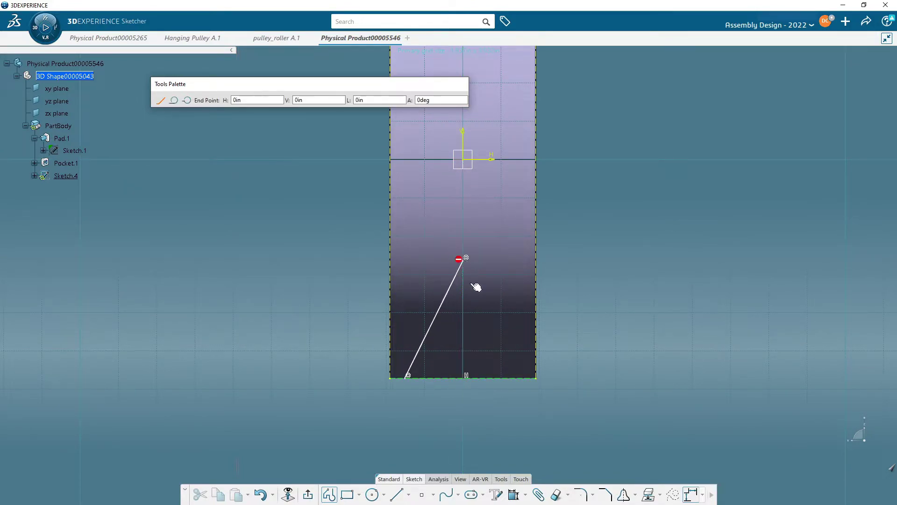
{"action": "left_click", "coordinate": [527, 376]}
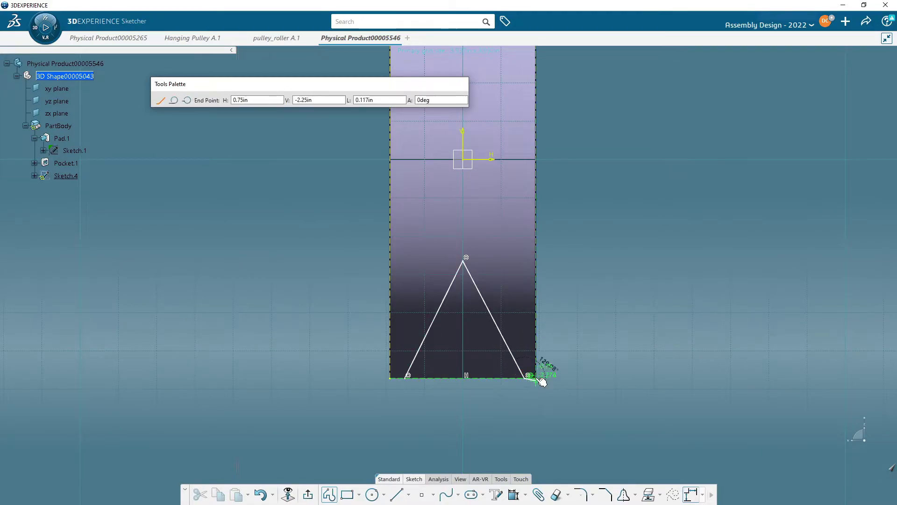
{"action": "left_click", "coordinate": [409, 379]}
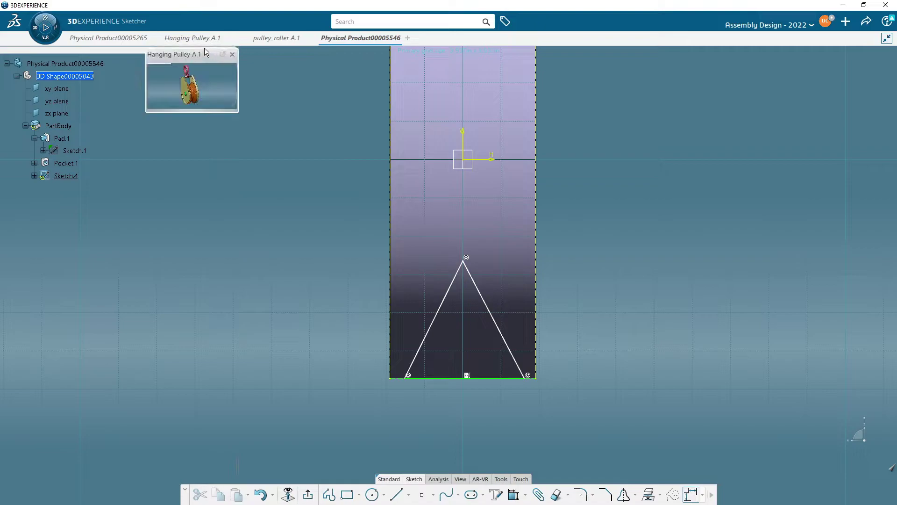
Check the Hanging Pulley assembly, constrain the triangle's base endpoints symmetric about the vertical axis, and shift one endpoint to test the symmetry.
{"action": "left_click", "coordinate": [226, 38]}
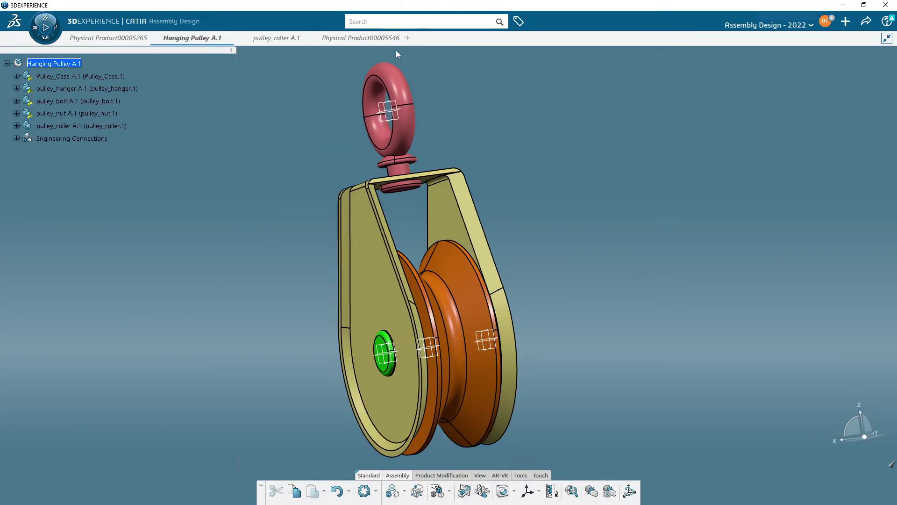
{"action": "left_click", "coordinate": [348, 38]}
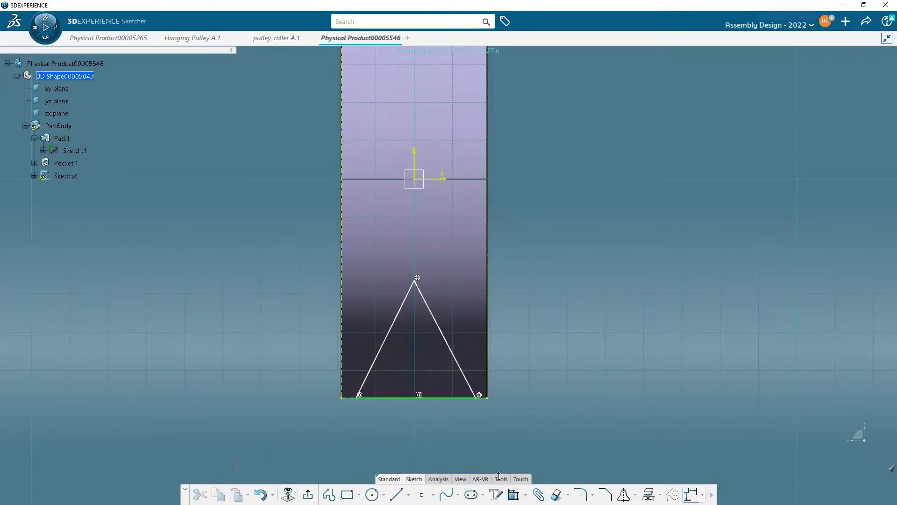
{"action": "left_click", "coordinate": [512, 495]}
{"action": "left_click", "coordinate": [358, 402]}
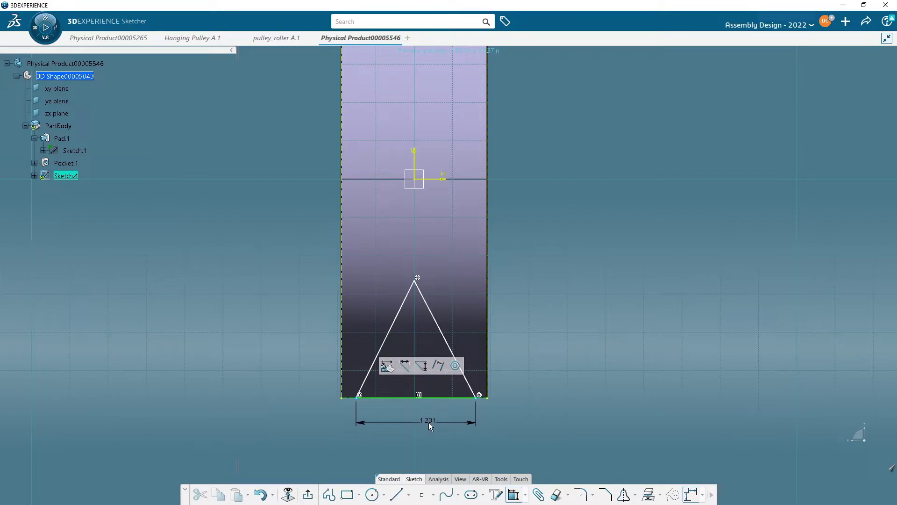
{"action": "right_click", "coordinate": [429, 422]}
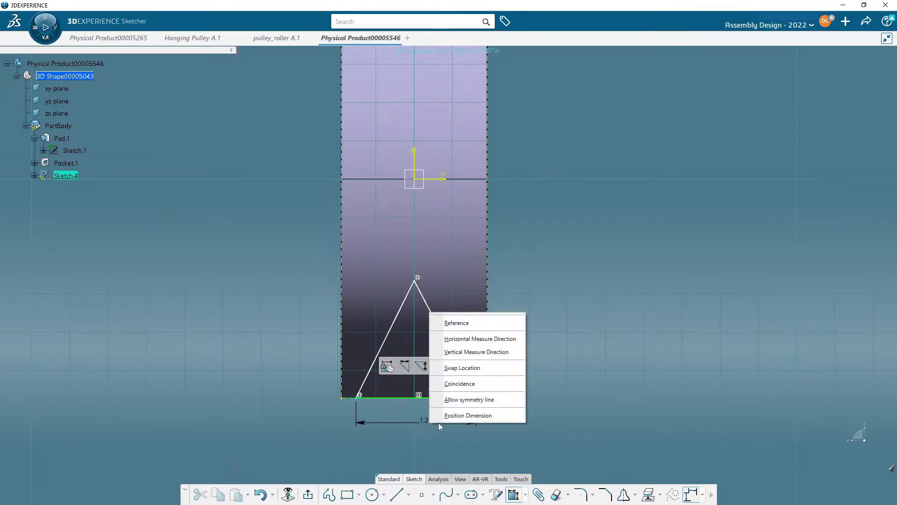
{"action": "left_click", "coordinate": [474, 400]}
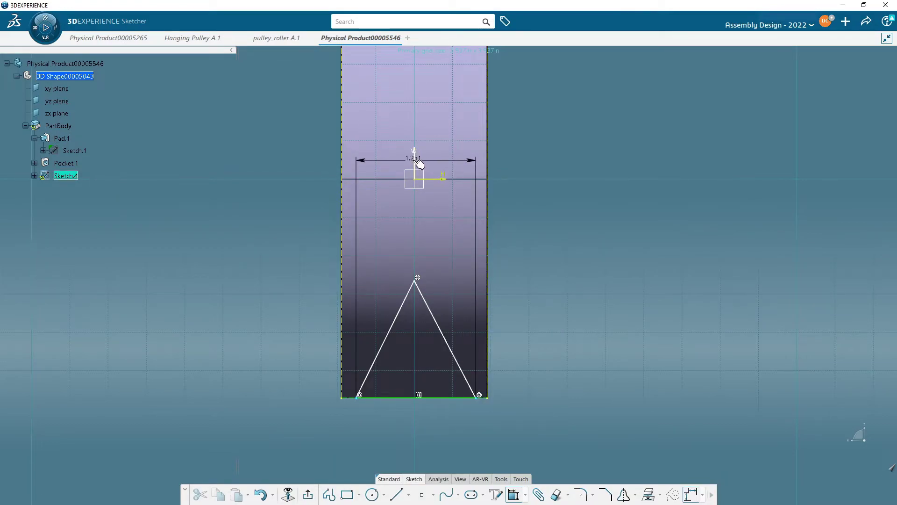
{"action": "left_click", "coordinate": [419, 164]}
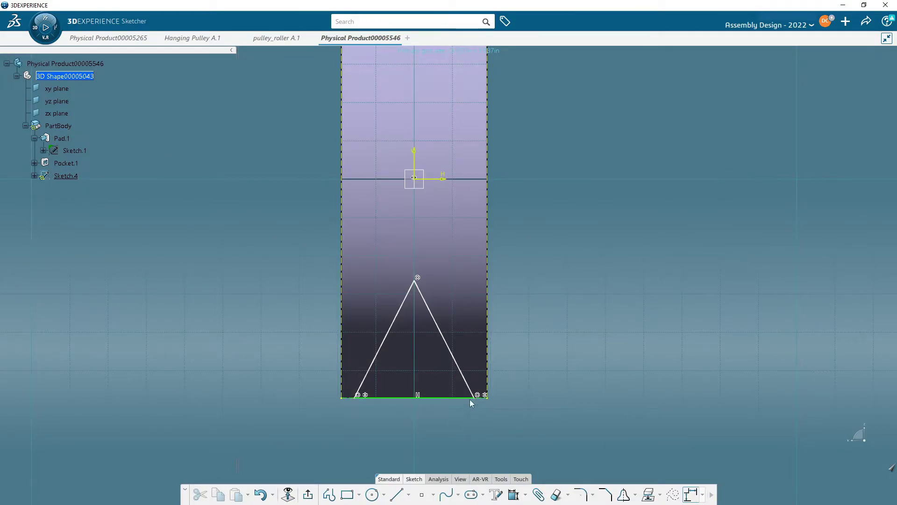
{"action": "mouse_move", "coordinate": [477, 396]}
{"action": "left_mouse_down"}
{"action": "mouse_move", "coordinate": [453, 394]}
{"action": "mouse_move", "coordinate": [470, 398]}
{"action": "left_mouse_up"}
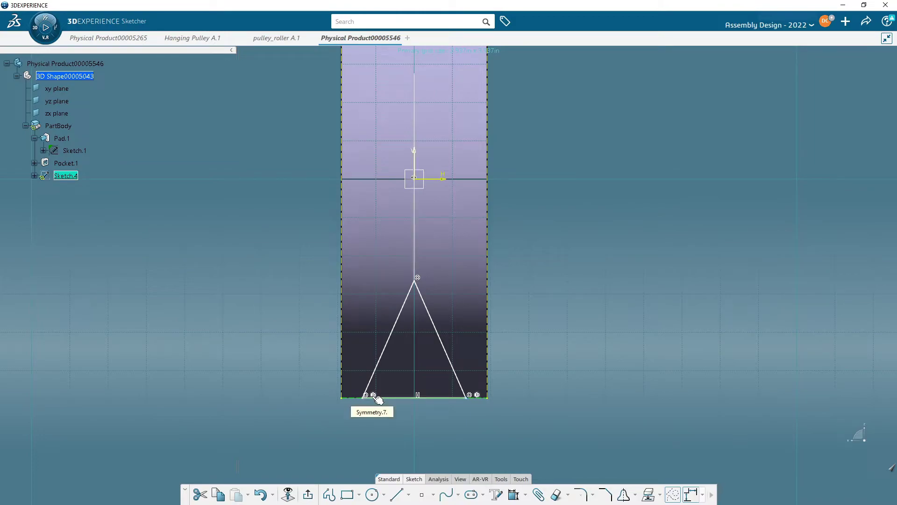
{"action": "left_click", "coordinate": [604, 310]}
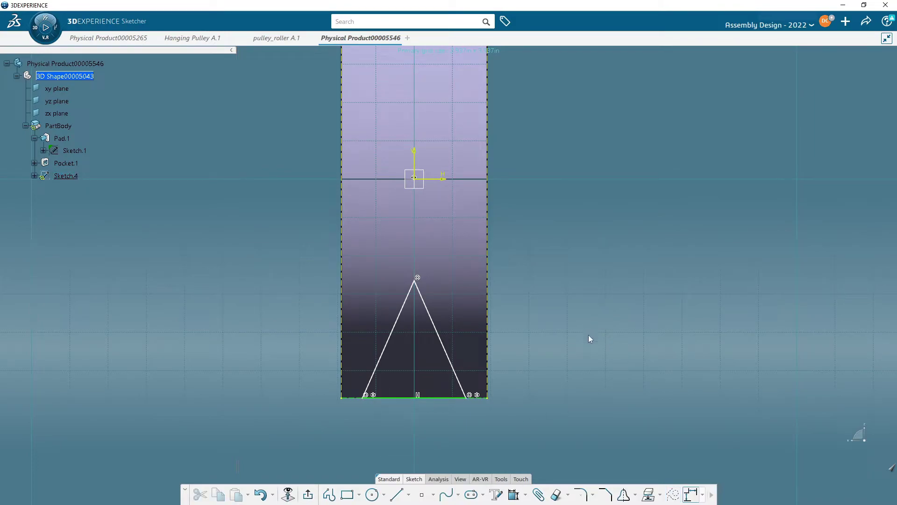
Dimension the gap between the triangle's base corner and the adjacent lower corner of the wheel profile at 0.05 in.
{"action": "middle_click_drag", "start_coordinate": [583, 353], "coordinate": [601, 331]}
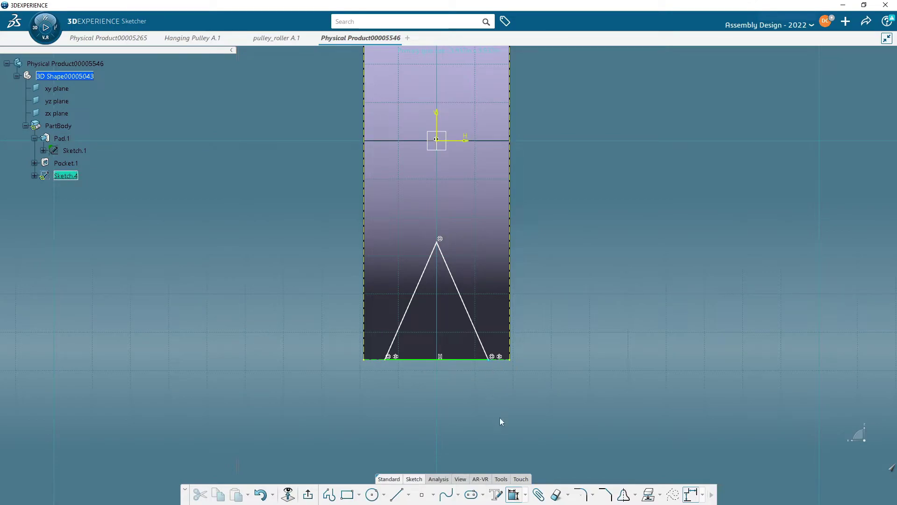
{"action": "left_click", "coordinate": [511, 360]}
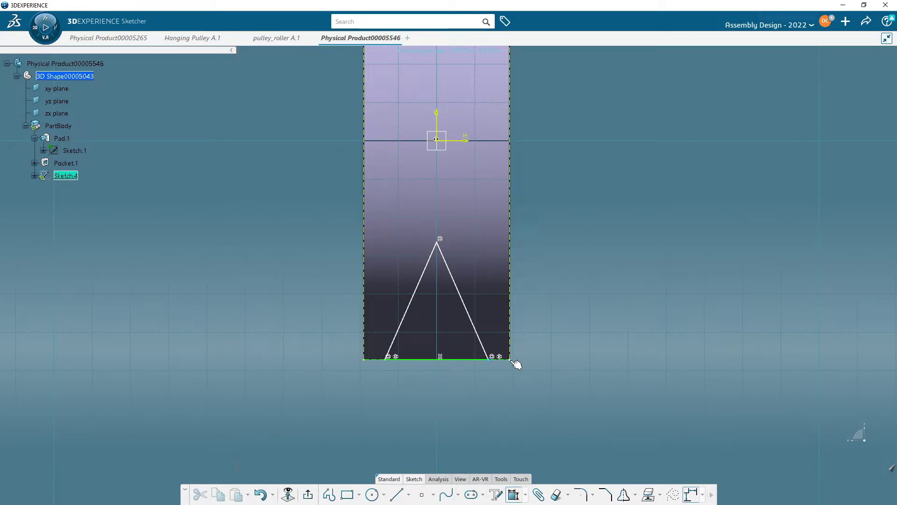
{"action": "left_click", "coordinate": [618, 379]}
{"action": "type", "text": ".05"}
{"action": "key", "text": "Return"}
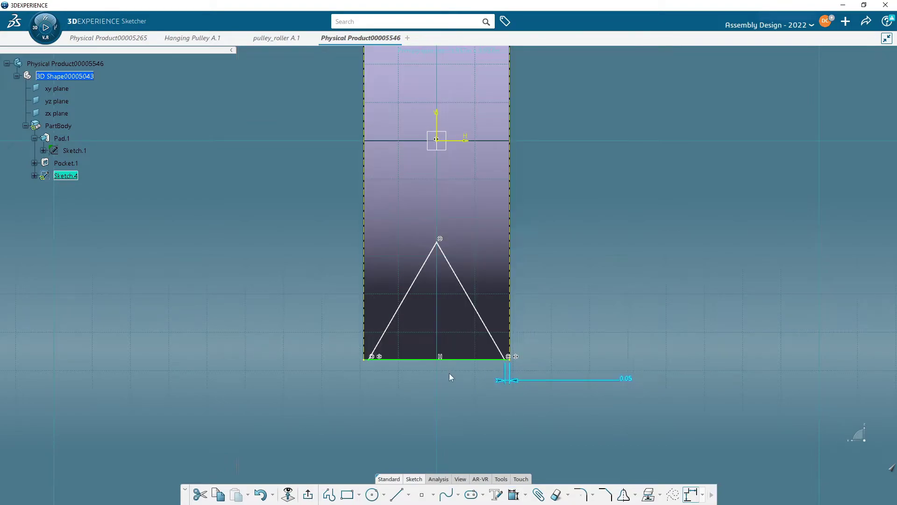
Round the triangle's apex with a corner fillet of about 0.289 in radius, trimming both sloped sides.
{"action": "scroll", "coordinate": [565, 341], "scroll_direction": "up", "scroll_amount": 5}
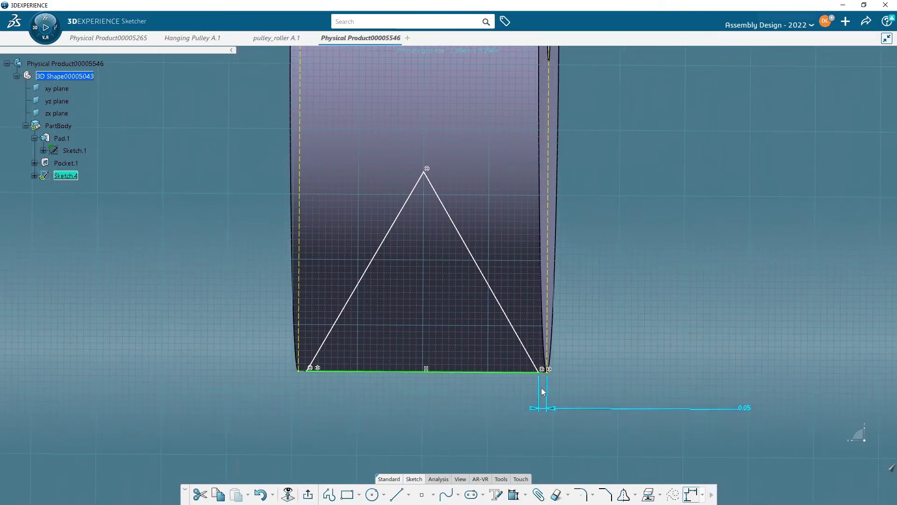
{"action": "scroll", "coordinate": [553, 393], "scroll_direction": "up", "scroll_amount": 1}
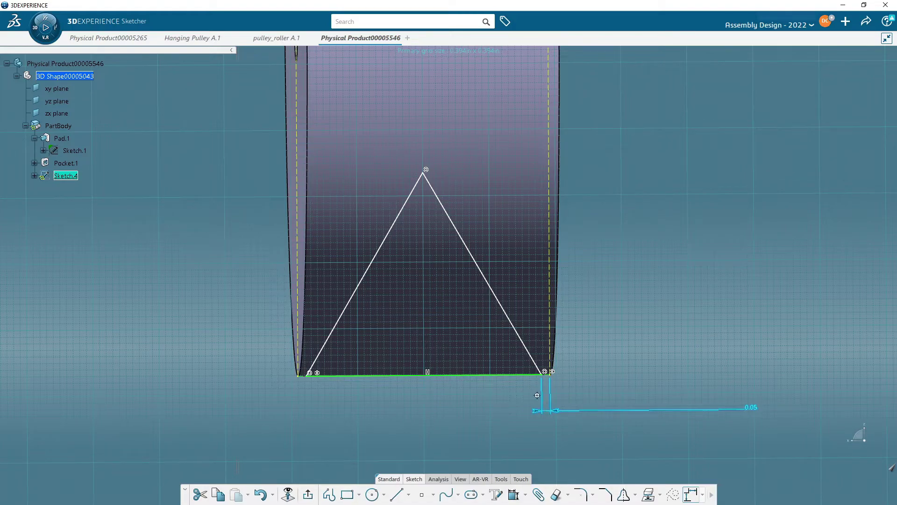
{"action": "mouse_move", "coordinate": [537, 395]}
{"action": "middle_mouse_down"}
{"action": "mouse_move", "coordinate": [489, 411]}
{"action": "mouse_move", "coordinate": [537, 415]}
{"action": "mouse_move", "coordinate": [532, 403]}
{"action": "middle_mouse_up"}
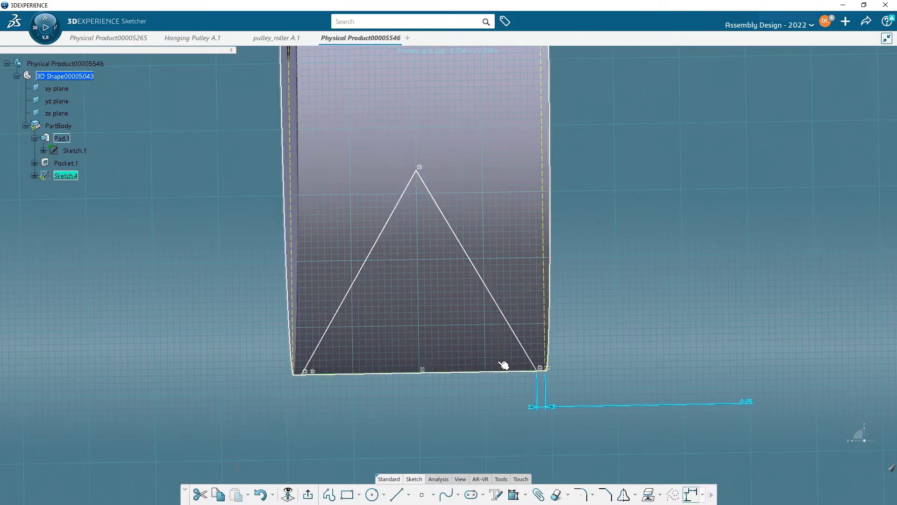
{"action": "middle_click_drag", "start_coordinate": [478, 405], "coordinate": [533, 411]}
{"action": "left_click", "coordinate": [288, 495]}
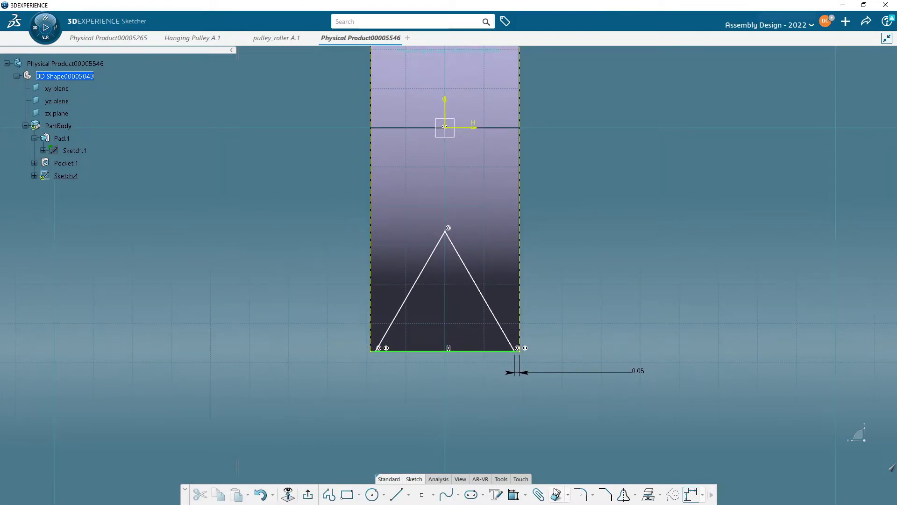
{"action": "left_click", "coordinate": [581, 494]}
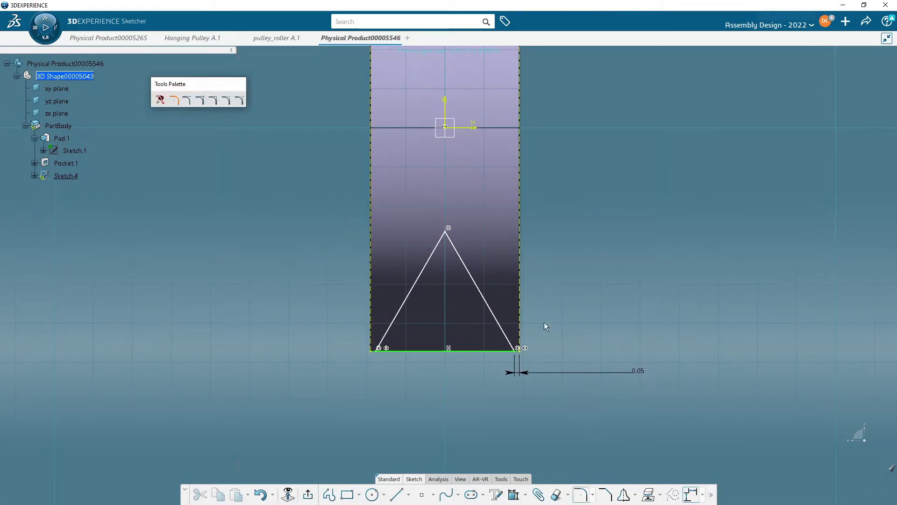
{"action": "left_click", "coordinate": [435, 259]}
{"action": "left_click", "coordinate": [468, 265]}
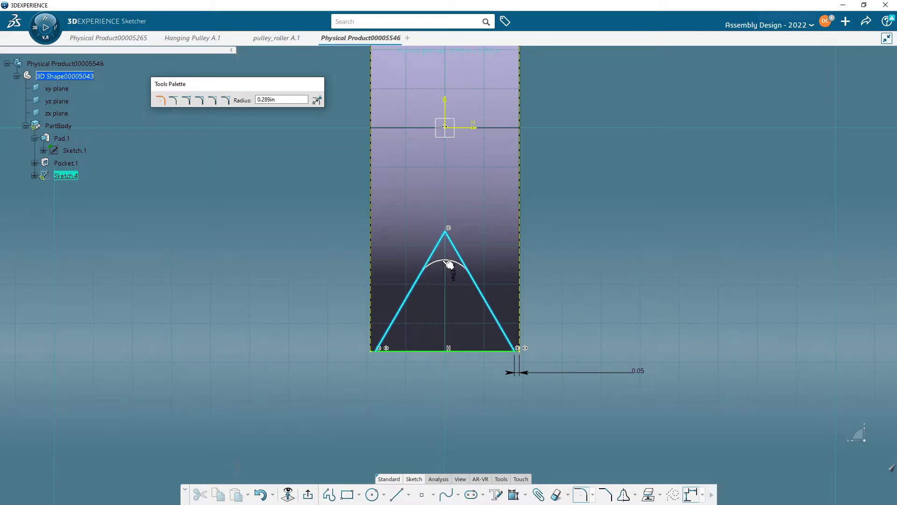
{"action": "left_click", "coordinate": [446, 265]}
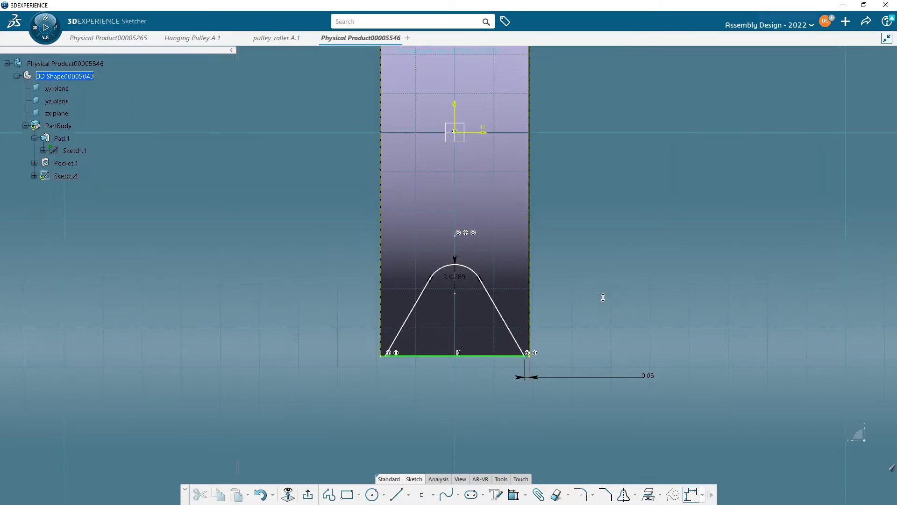
Reposition the fillet radius dimension above the arc and bring the 0.05 in dimension label closer to the profile.
{"action": "scroll", "coordinate": [470, 320], "scroll_direction": "up", "scroll_amount": 3}
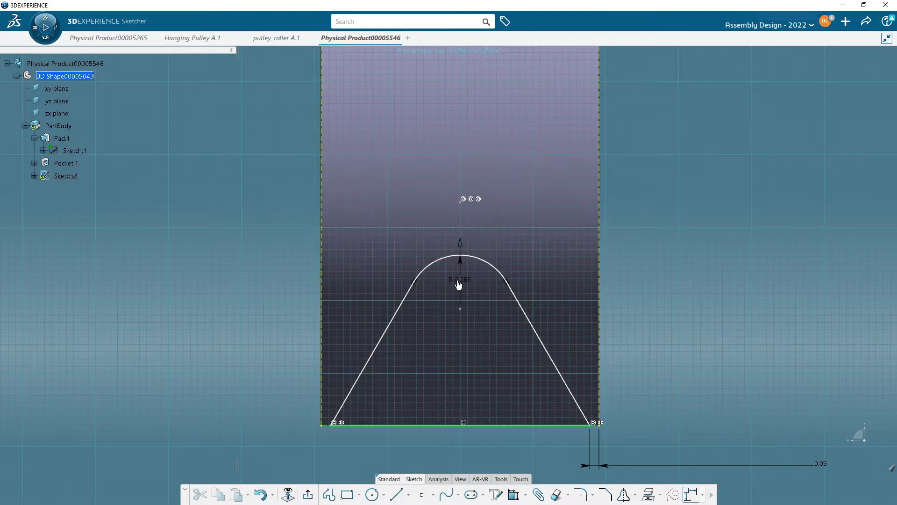
{"action": "left_click_drag", "start_coordinate": [461, 289], "coordinate": [514, 192]}
{"action": "left_click_drag", "start_coordinate": [461, 262], "coordinate": [549, 300]}
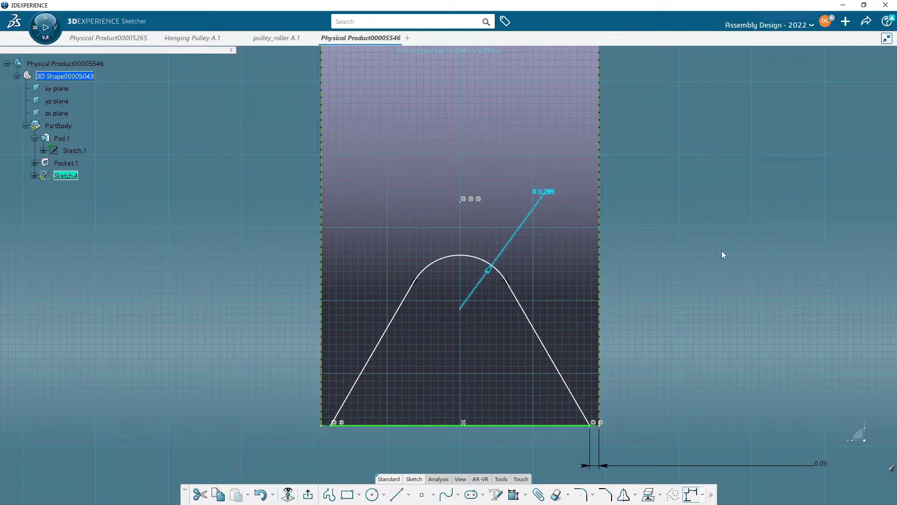
{"action": "left_click", "coordinate": [745, 211]}
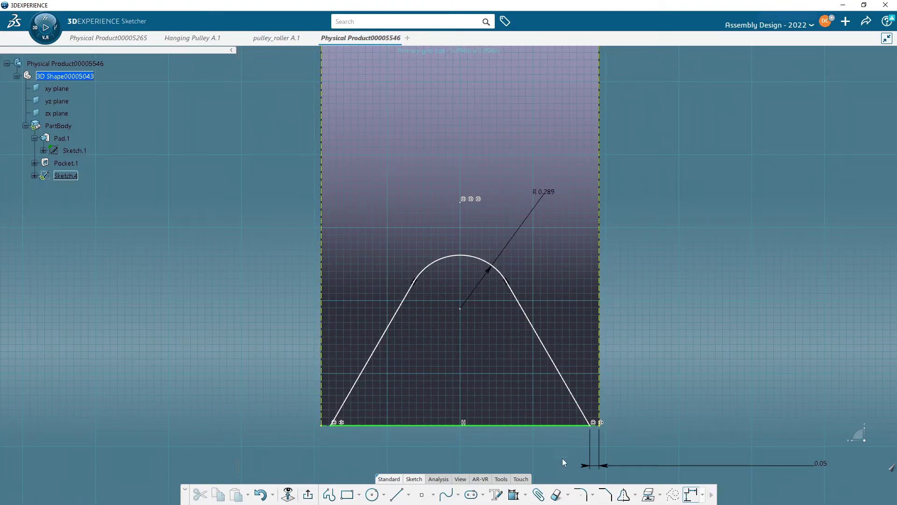
{"action": "scroll", "coordinate": [636, 377], "scroll_direction": "down", "scroll_amount": 2}
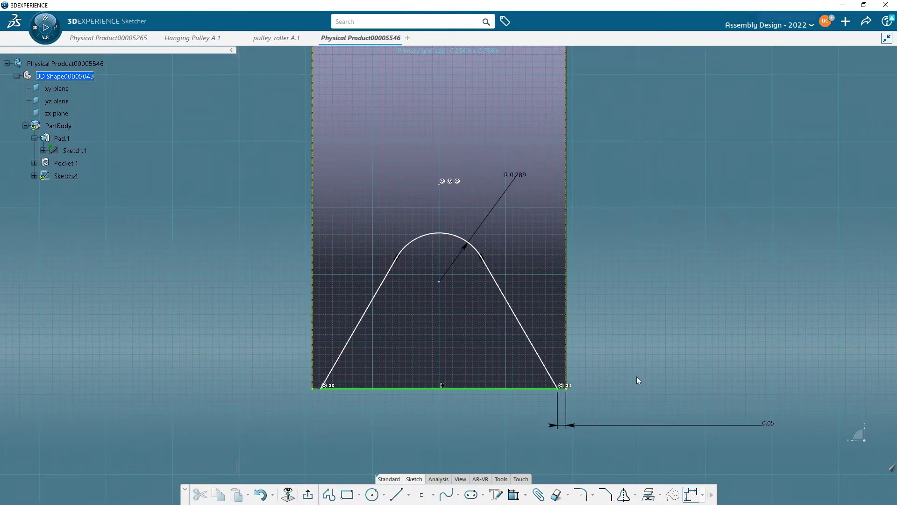
{"action": "left_click", "coordinate": [768, 424]}
{"action": "left_click_drag", "start_coordinate": [768, 423], "coordinate": [612, 430]}
{"action": "left_click", "coordinate": [669, 350]}
Draw a construction circle about 0.45 in in diameter centred on the fillet arc's centre point.
{"action": "left_click", "coordinate": [372, 495]}
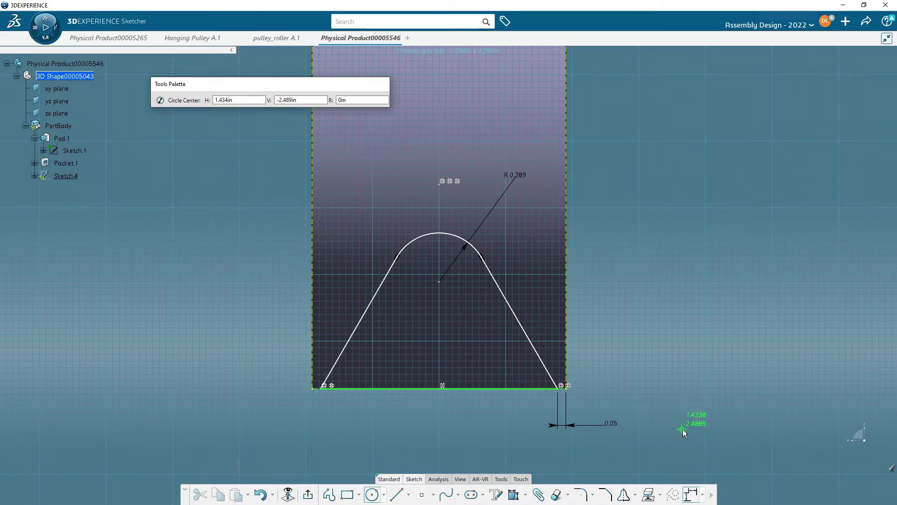
{"action": "left_click", "coordinate": [441, 282]}
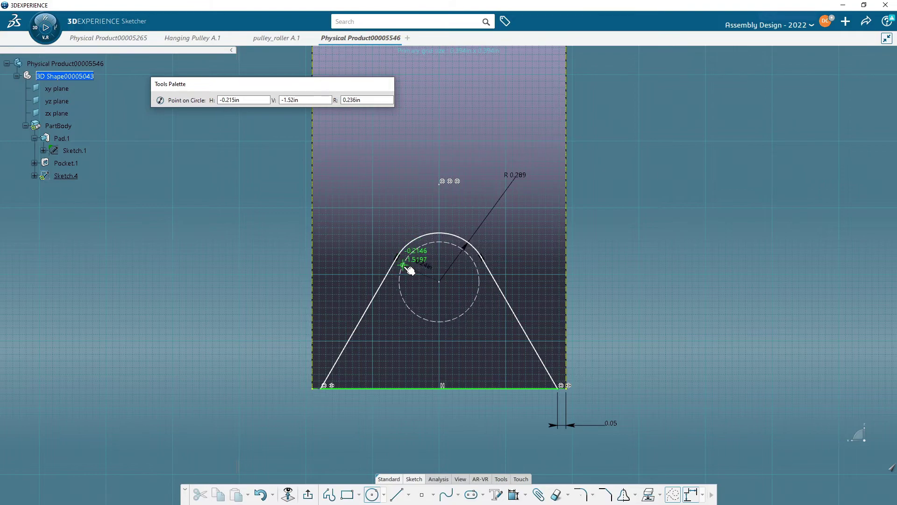
{"action": "left_click", "coordinate": [410, 305]}
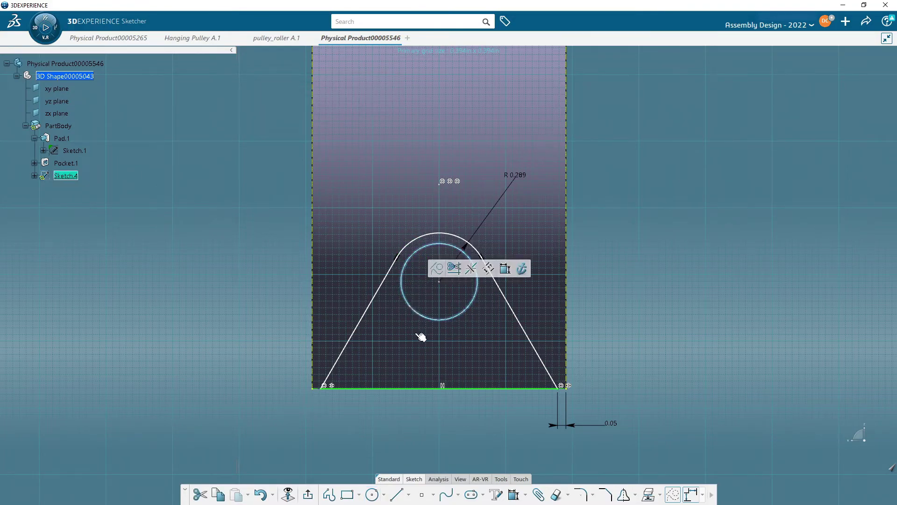
{"action": "left_click", "coordinate": [688, 306]}
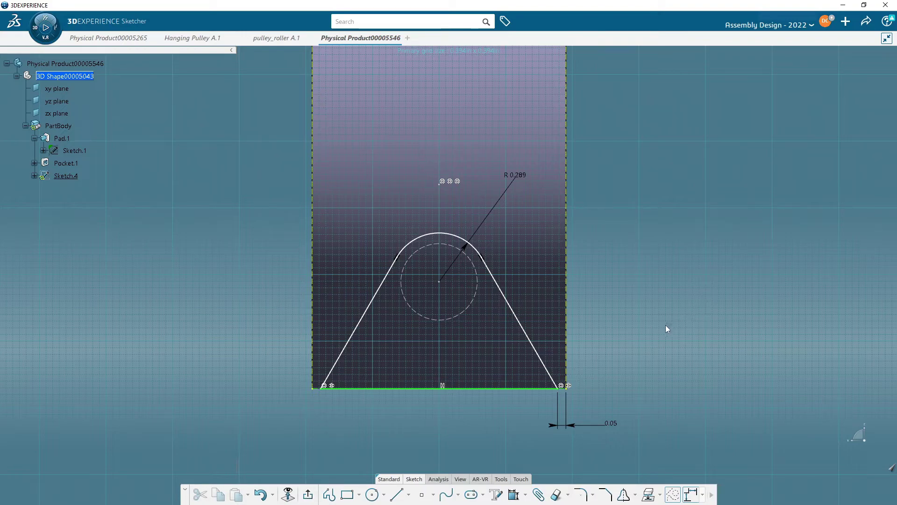
Constrain the construction circle's diameter to 0.5 in.
{"action": "left_click", "coordinate": [475, 300]}
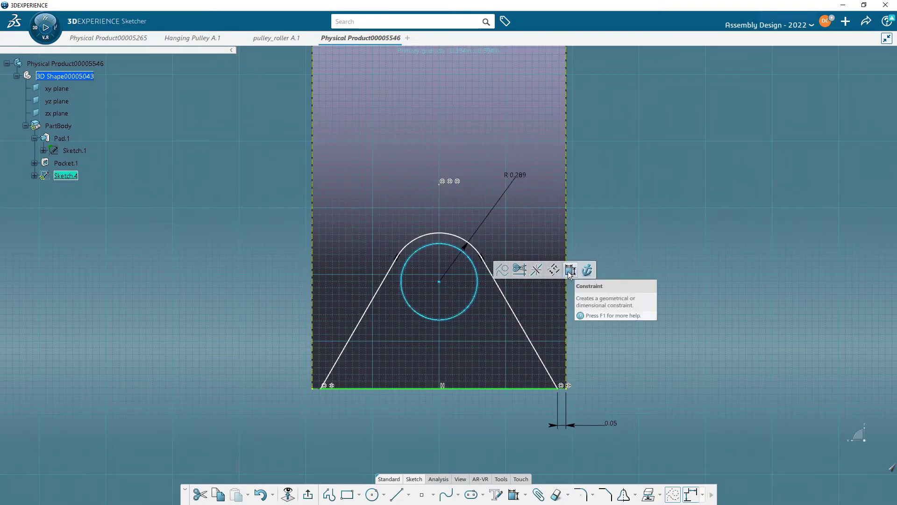
{"action": "left_click", "coordinate": [570, 270]}
{"action": "left_click", "coordinate": [630, 186]}
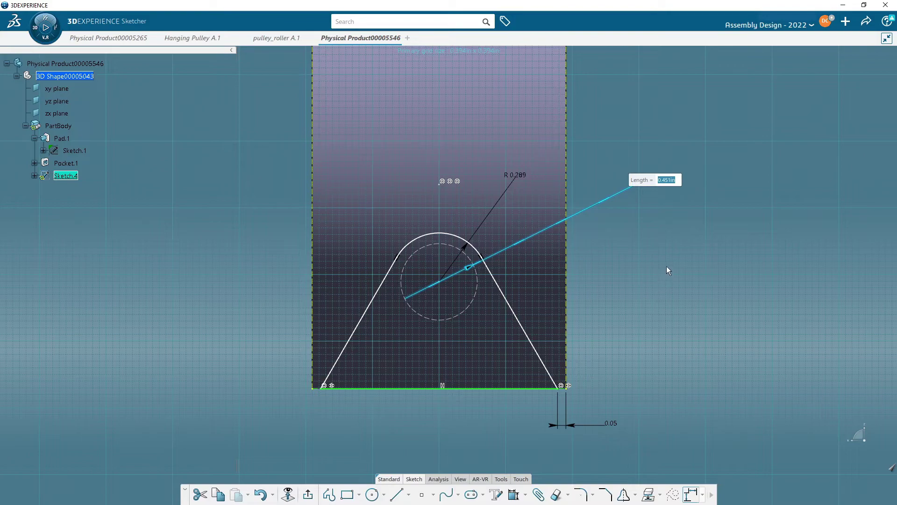
{"action": "type", "text": "0.5"}
{"action": "key", "text": "Return"}
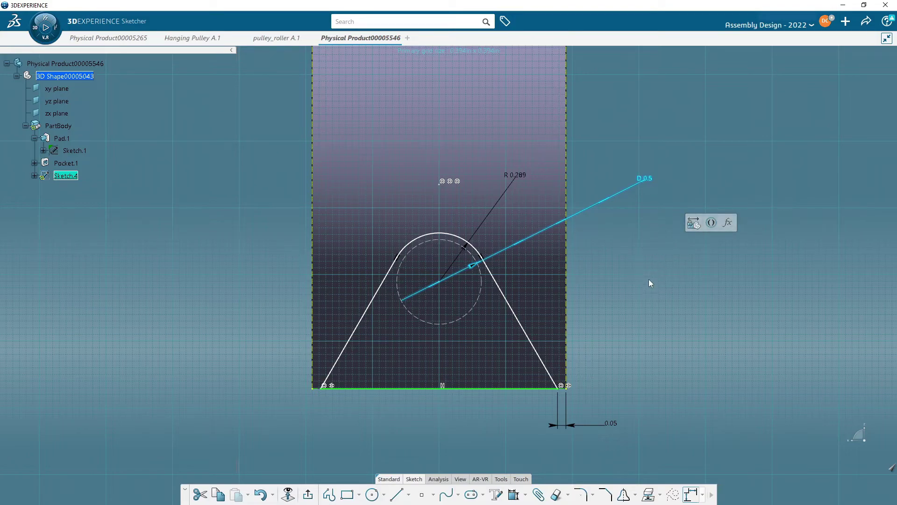
{"action": "left_click", "coordinate": [647, 245]}
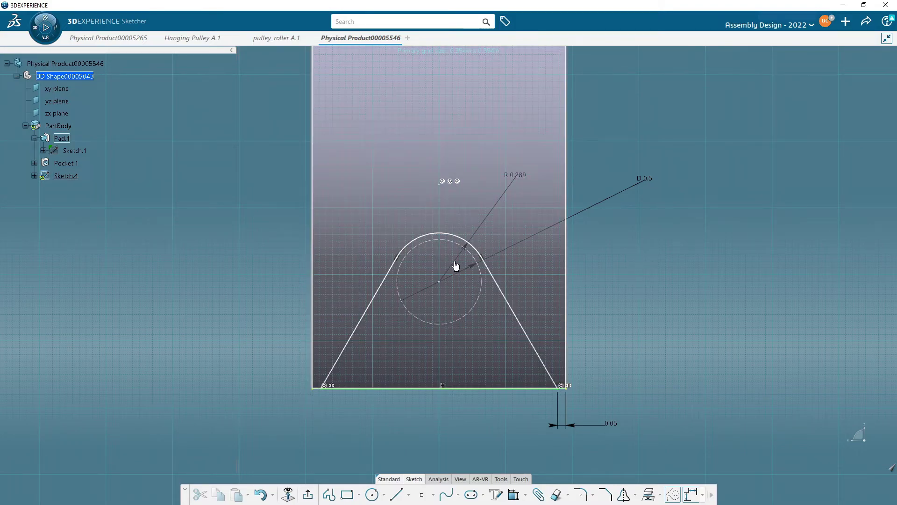
Delete the radius dimension from the rounded apex arc.
{"action": "left_click", "coordinate": [463, 241]}
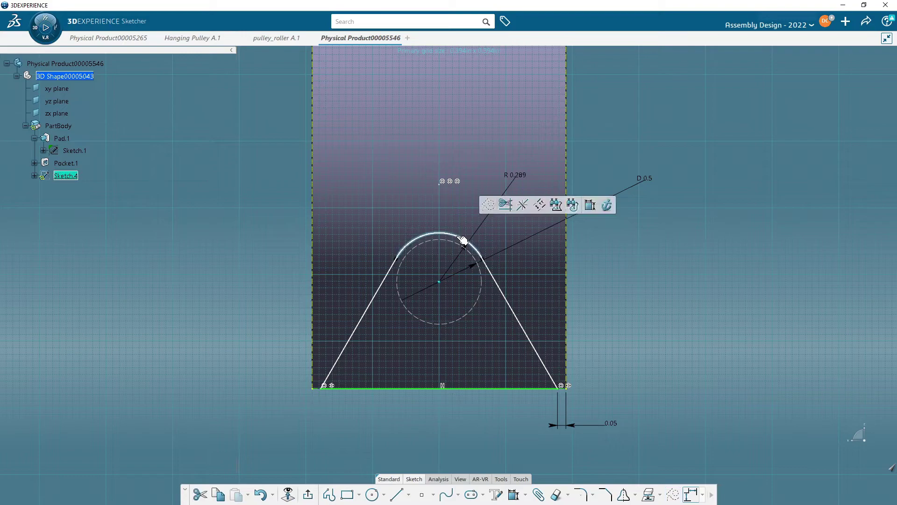
{"action": "left_click", "coordinate": [629, 219]}
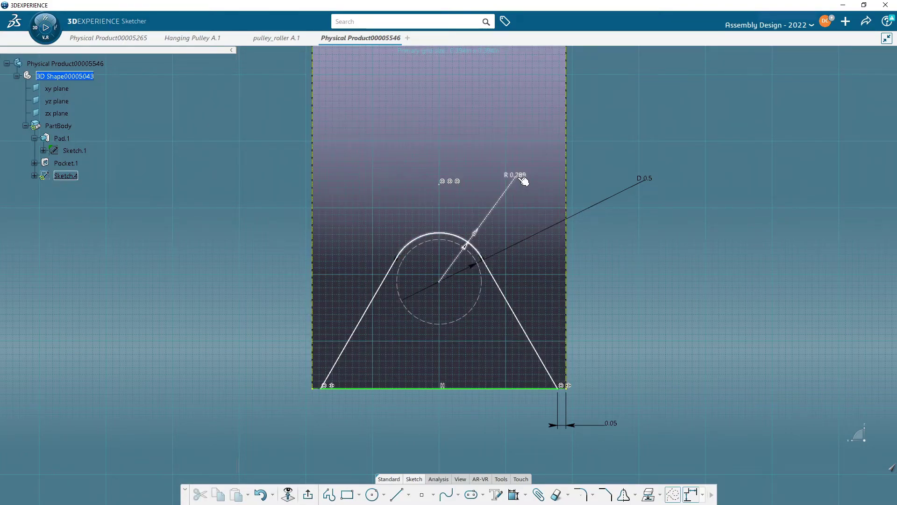
{"action": "left_click", "coordinate": [522, 177]}
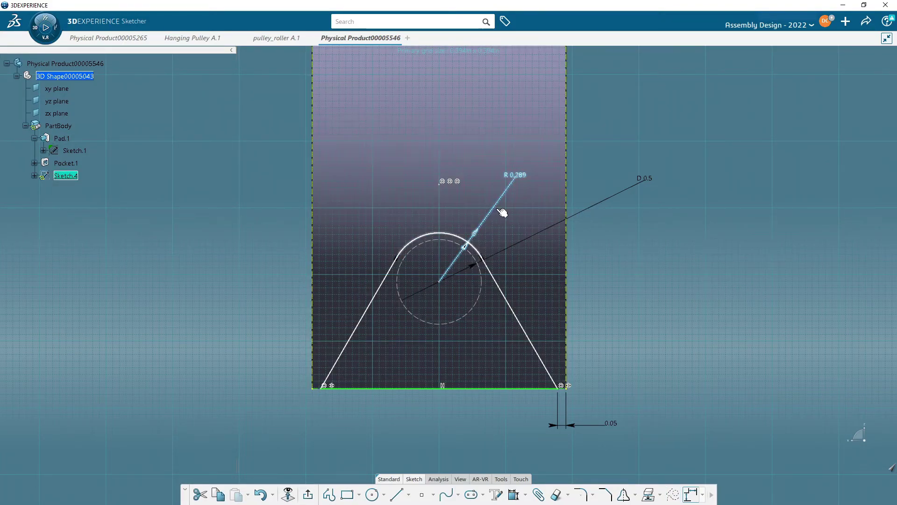
{"action": "key", "text": "Delete"}
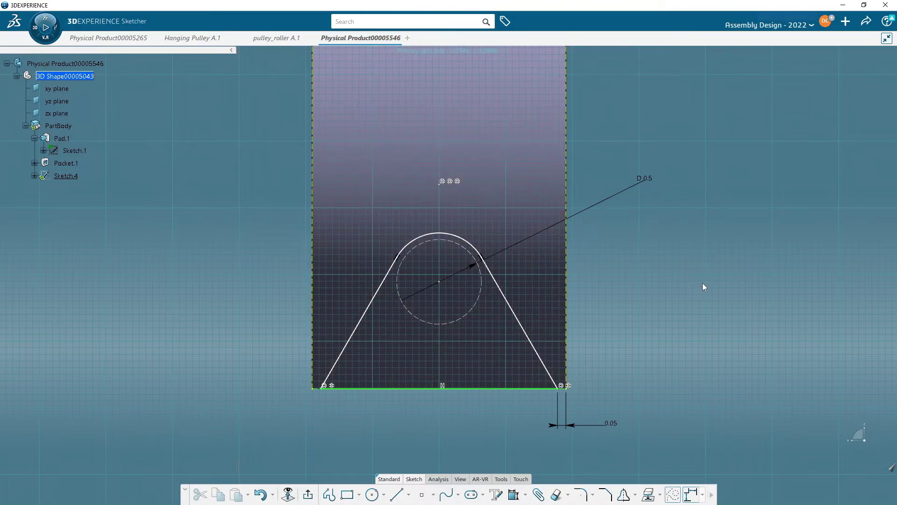
Constrain the groove profile's rounded apex arc tangent to the construction circle.
{"action": "left_click", "coordinate": [514, 493]}
{"action": "left_click", "coordinate": [471, 246]}
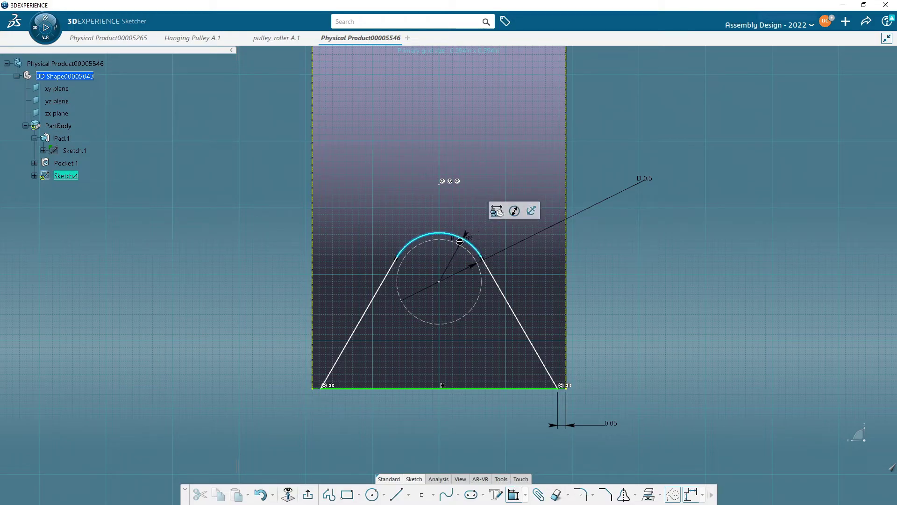
{"action": "left_click", "coordinate": [478, 309]}
{"action": "right_click", "coordinate": [531, 138]}
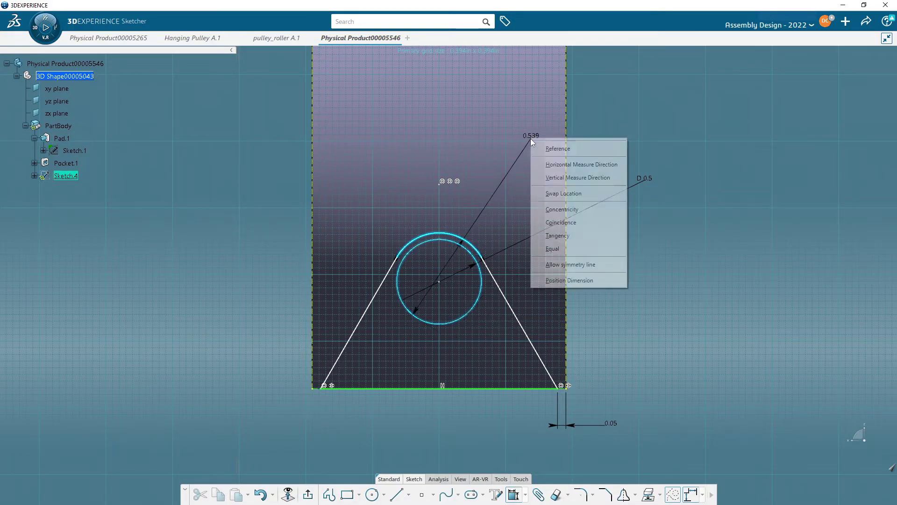
{"action": "left_click", "coordinate": [562, 237]}
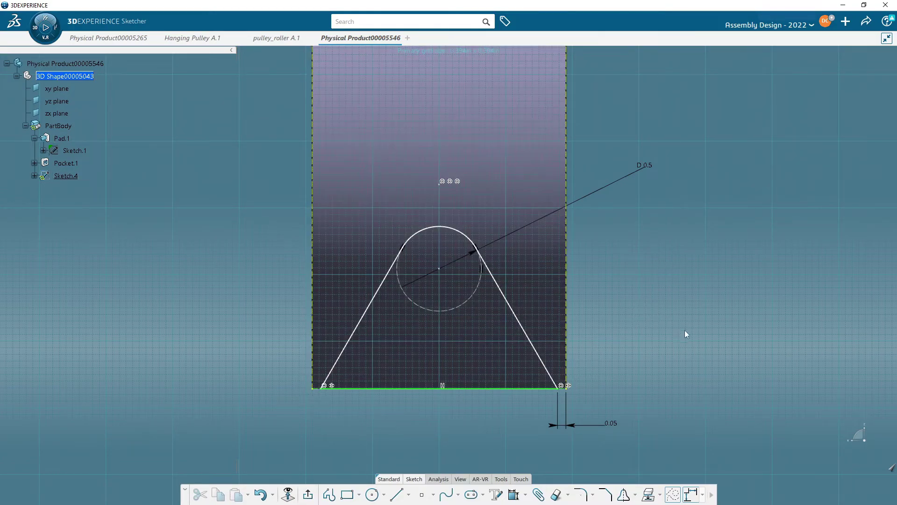
Dimension the groove profile's height from the apex arc to the base line and set it to 0.75 in.
{"action": "left_click", "coordinate": [512, 495]}
{"action": "left_click", "coordinate": [451, 230]}
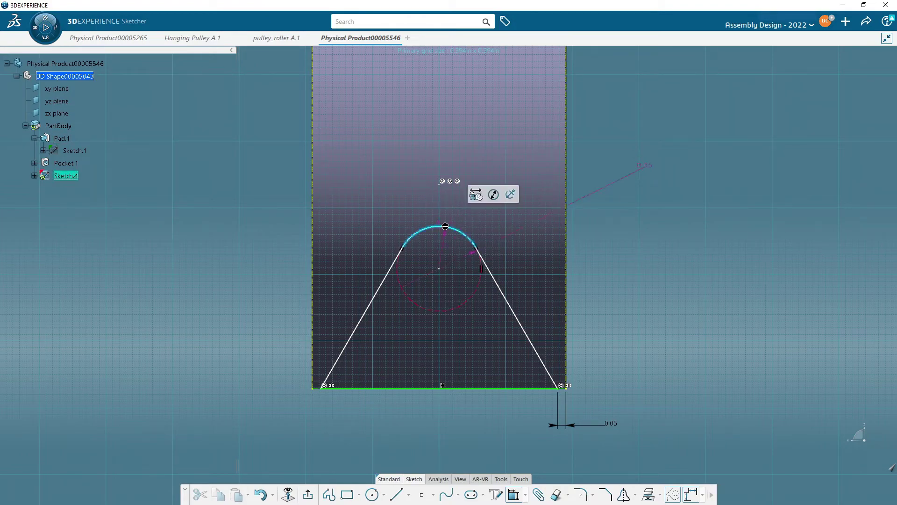
{"action": "left_click", "coordinate": [518, 388]}
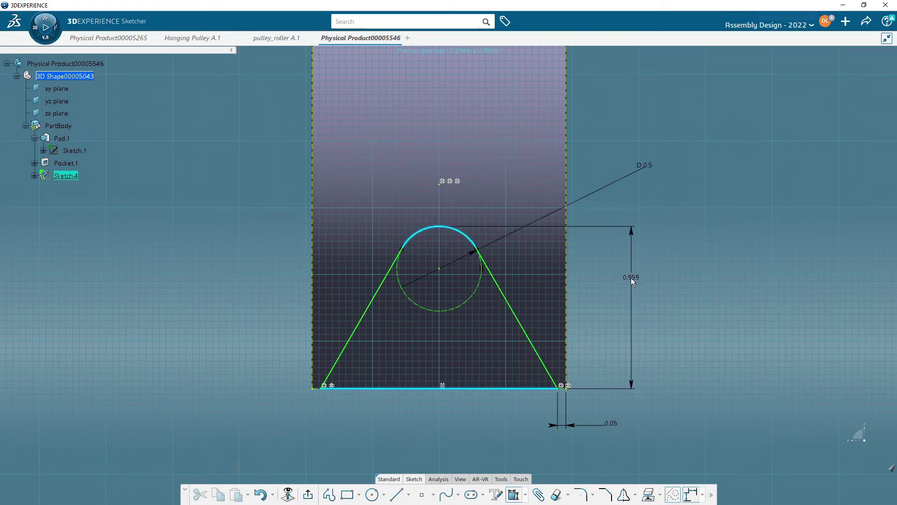
{"action": "left_click", "coordinate": [629, 279]}
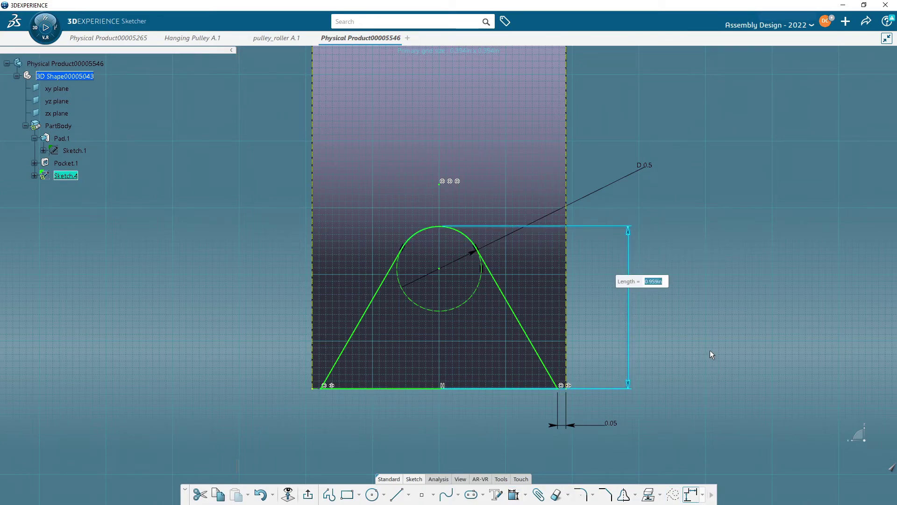
{"action": "type", "text": "0.75"}
{"action": "key", "text": "Return"}
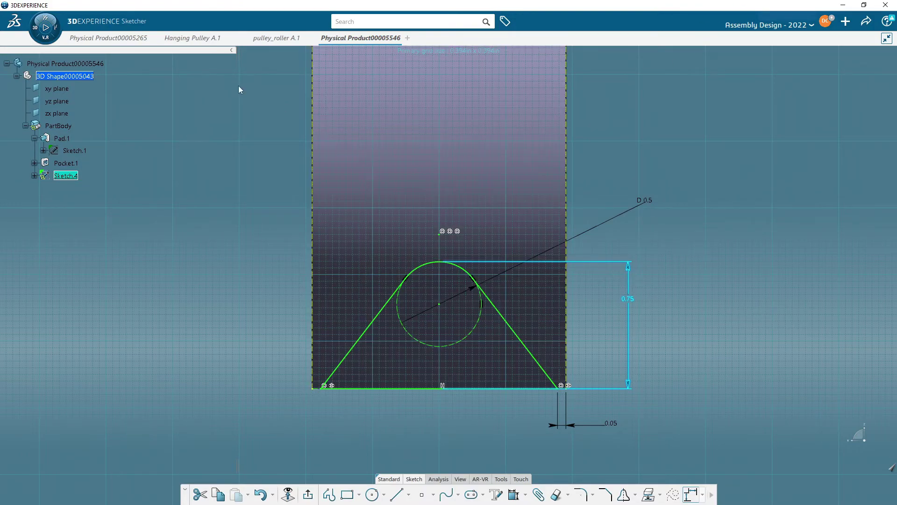
Examine the groove sketch's dimensions in pulley_roller, return to the new part's sketch, and check the mc-pulley.GIF reference drawing.
{"action": "left_click", "coordinate": [269, 39]}
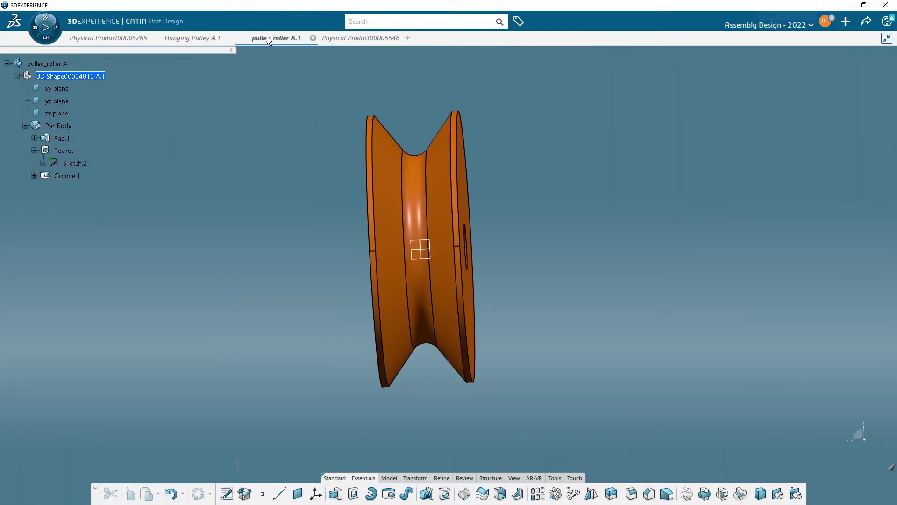
{"action": "left_click", "coordinate": [35, 176]}
{"action": "double_click", "coordinate": [74, 189]}
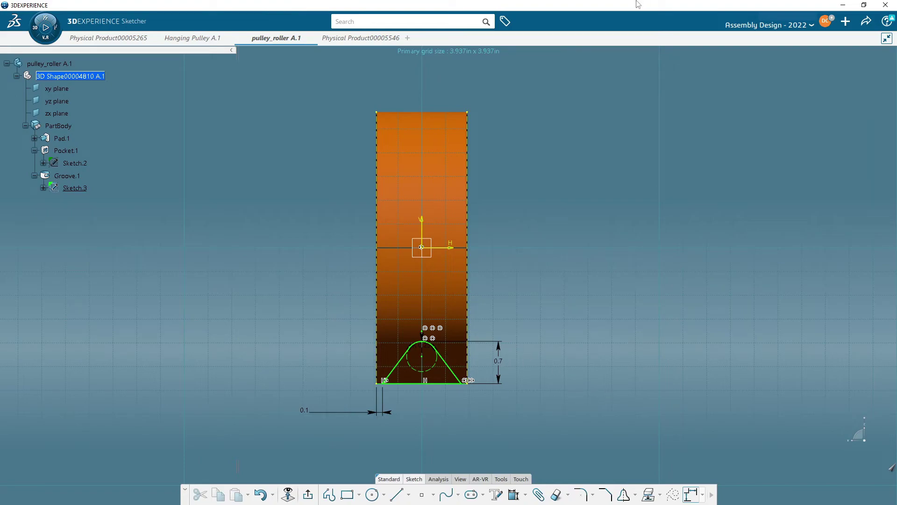
{"action": "left_click", "coordinate": [358, 22]}
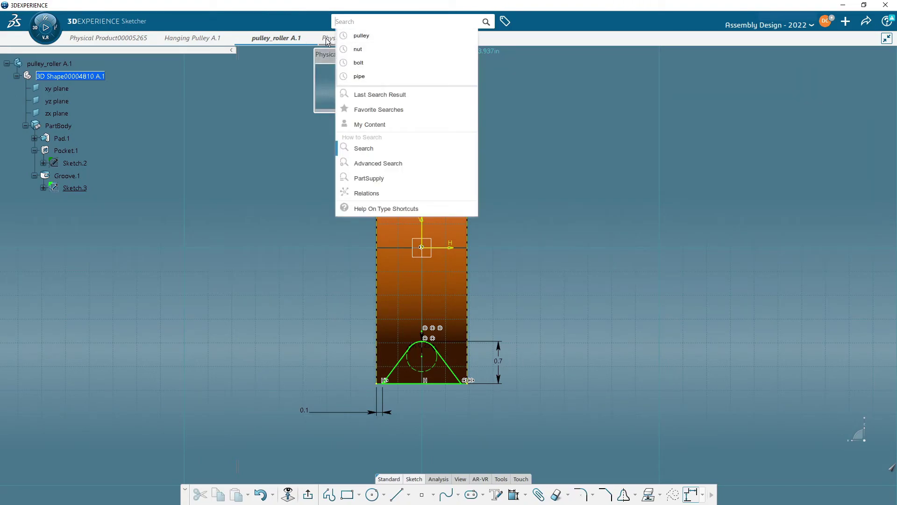
{"action": "left_click", "coordinate": [327, 40]}
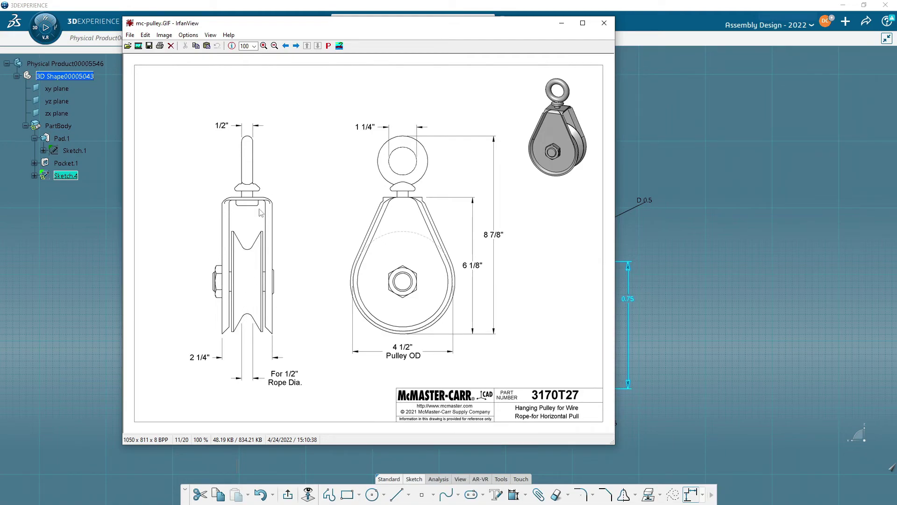
{"action": "key", "text": "Escape"}
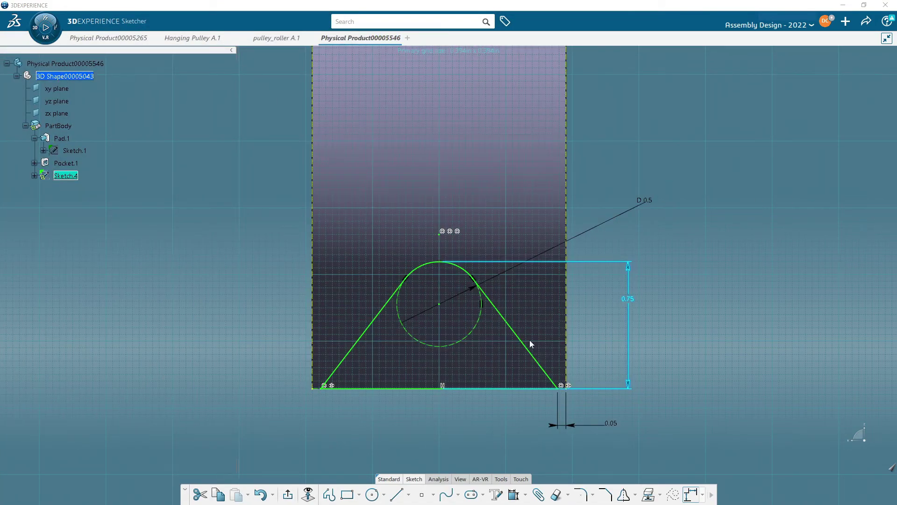
Exit the sketch and cut a 360 degree Groove with the rounded profile about the centre hole's axis.
{"action": "left_click", "coordinate": [288, 495]}
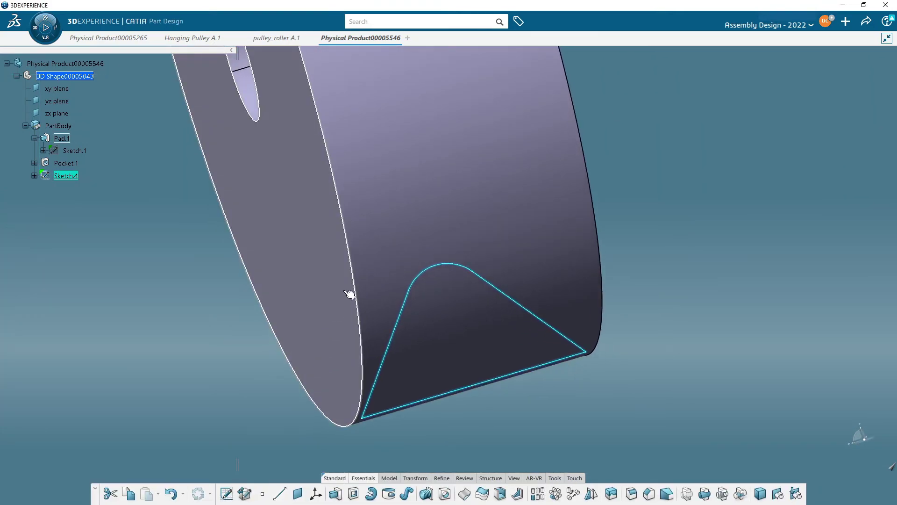
{"action": "left_click", "coordinate": [354, 441]}
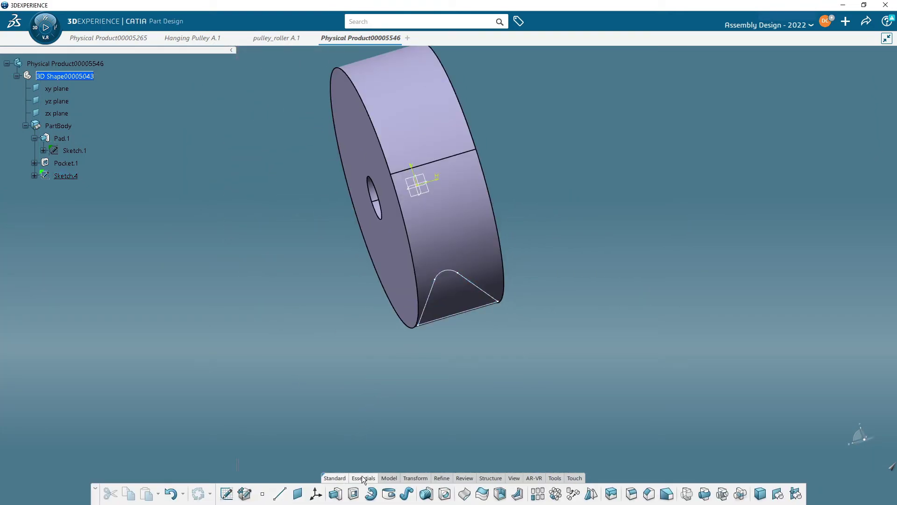
{"action": "left_click", "coordinate": [388, 493]}
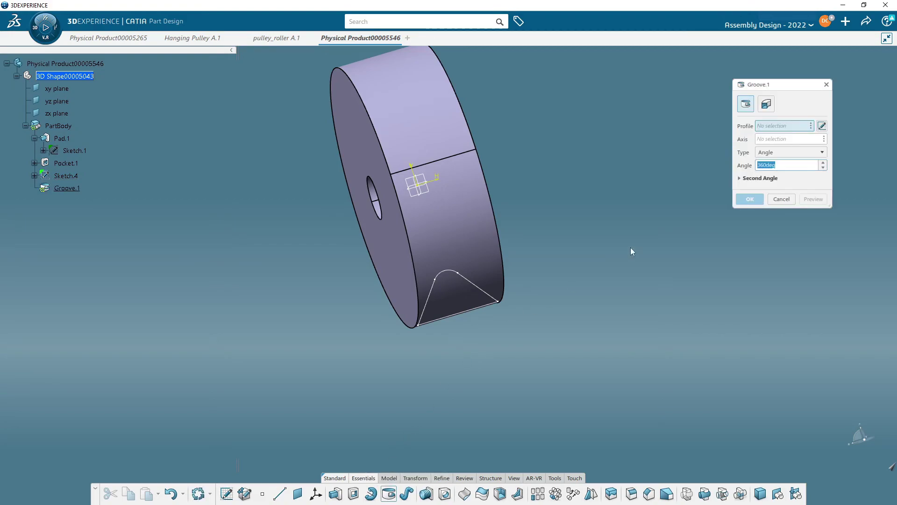
{"action": "left_click", "coordinate": [764, 124]}
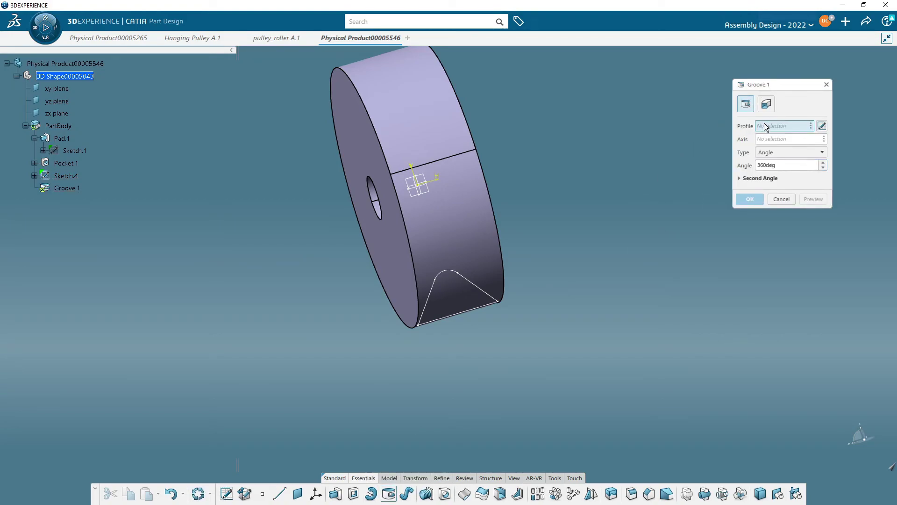
{"action": "left_click", "coordinate": [491, 298]}
{"action": "mouse_move", "coordinate": [462, 373]}
{"action": "middle_mouse_down"}
{"action": "mouse_move", "coordinate": [531, 379]}
{"action": "mouse_move", "coordinate": [566, 369]}
{"action": "middle_mouse_up"}
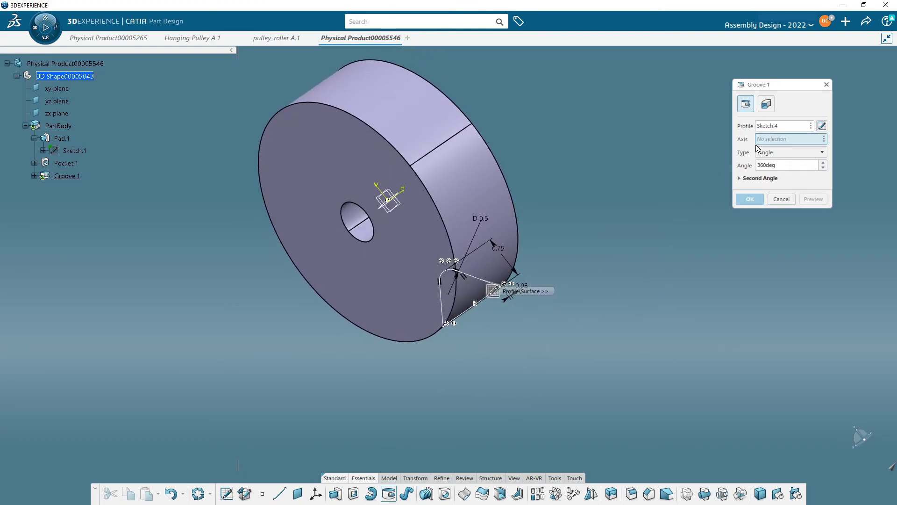
{"action": "left_click", "coordinate": [369, 237]}
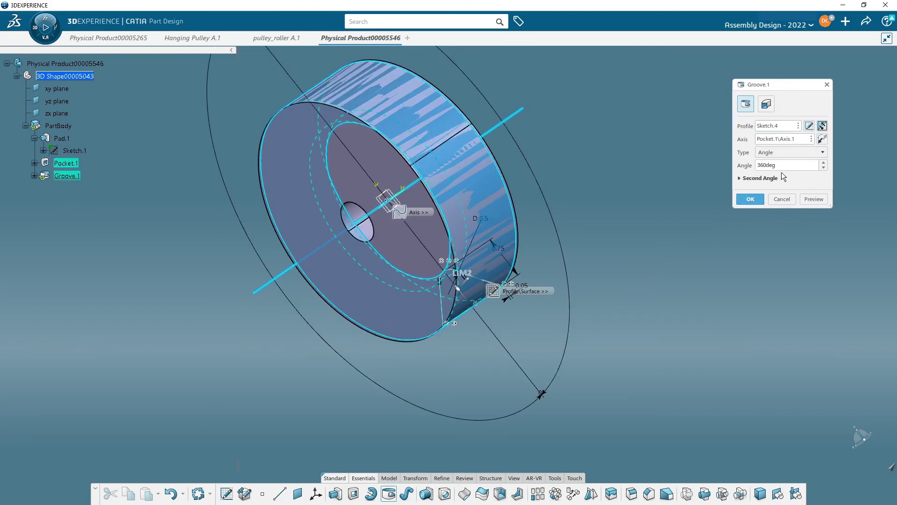
{"action": "left_click", "coordinate": [750, 199]}
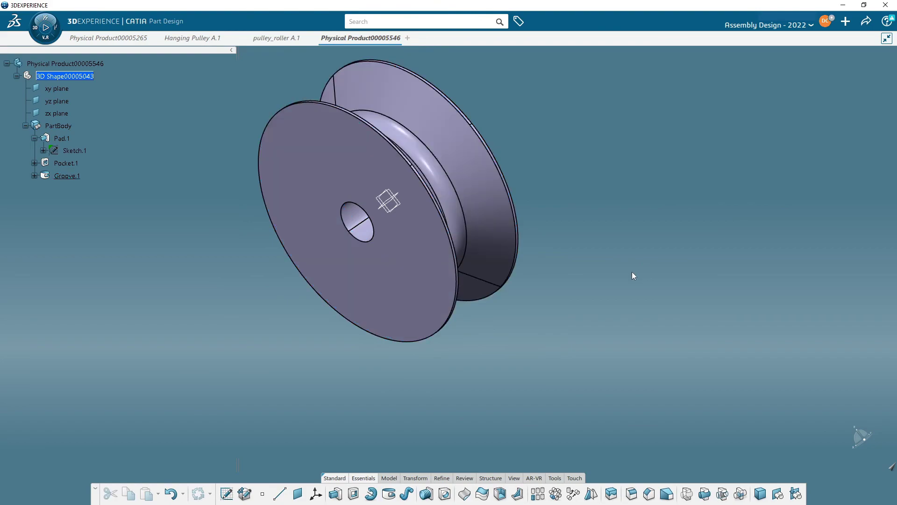
Set the PartBody's fill color to light yellow in its graphic properties.
{"action": "middle_click_drag", "start_coordinate": [619, 303], "coordinate": [573, 259]}
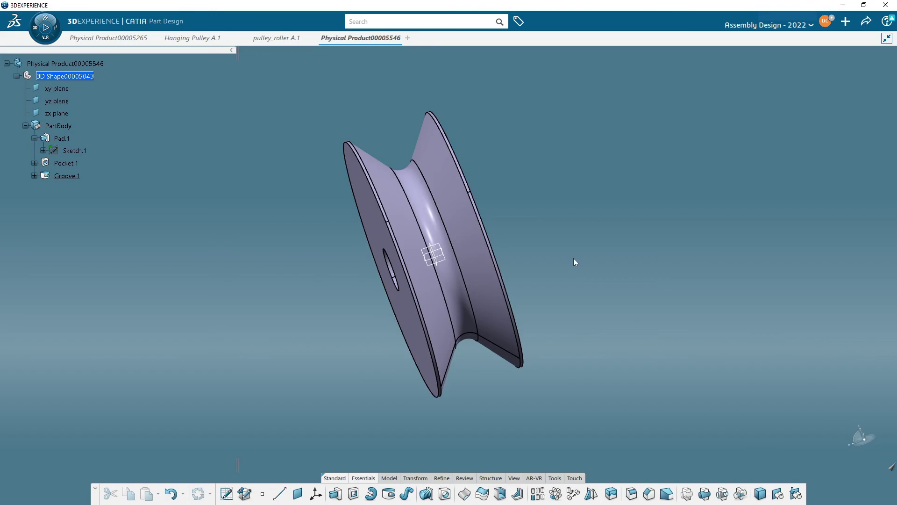
{"action": "right_click", "coordinate": [62, 127]}
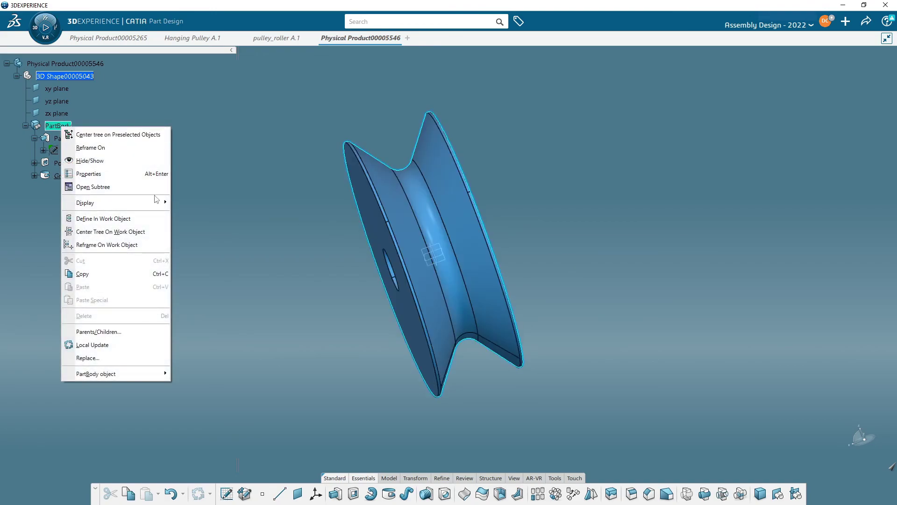
{"action": "left_click", "coordinate": [89, 173]}
{"action": "left_click", "coordinate": [355, 99]}
{"action": "left_click", "coordinate": [304, 133]}
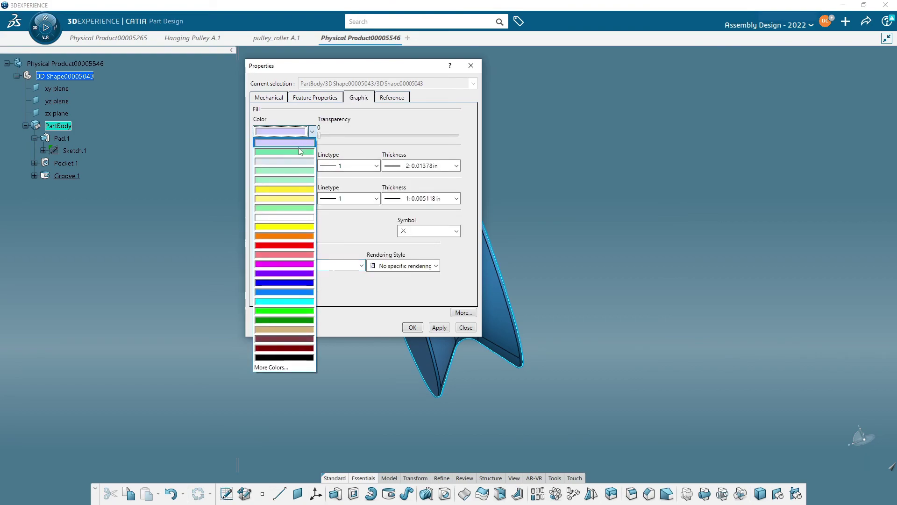
{"action": "left_click", "coordinate": [284, 198]}
{"action": "left_click", "coordinate": [412, 327]}
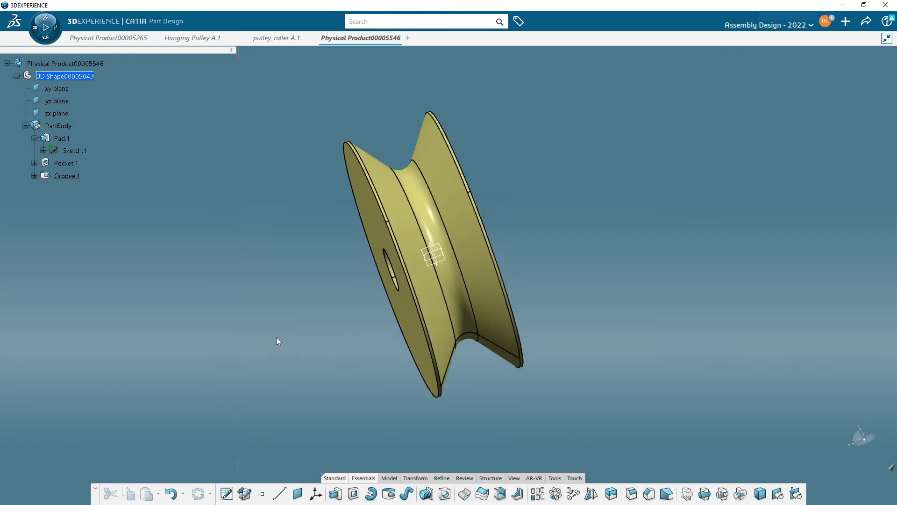
{"action": "middle_click_drag", "start_coordinate": [277, 335], "coordinate": [267, 306]}
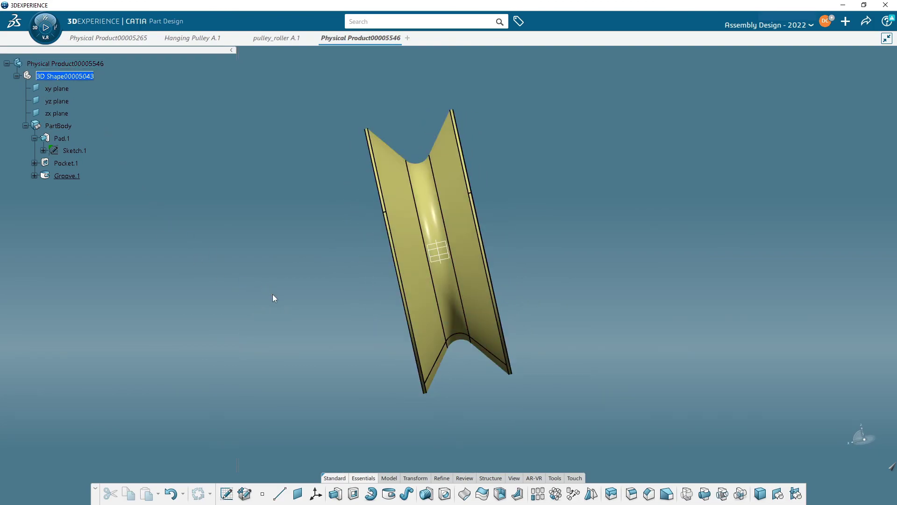
{"action": "middle_click_drag", "start_coordinate": [274, 296], "coordinate": [343, 304]}
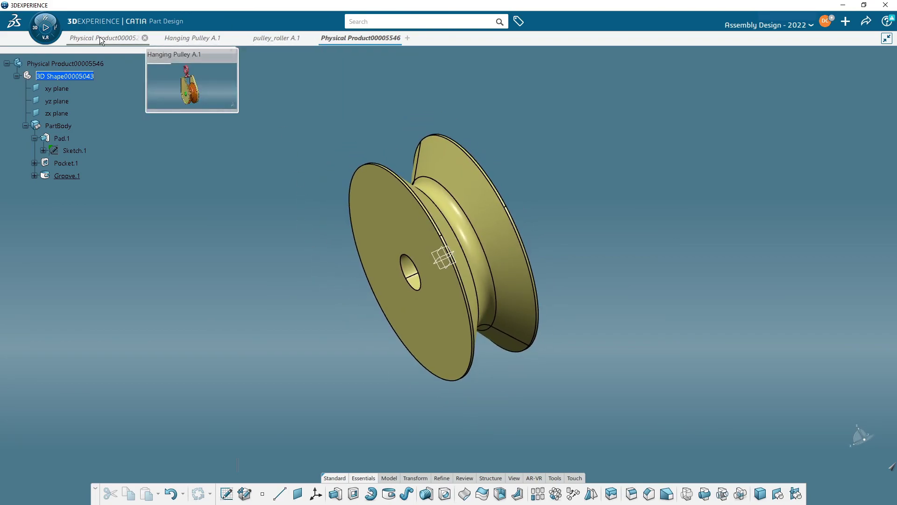
Preview the other open models and review the mc-pulley.GIF reference drawing in IrfanView.
{"action": "mouse_move", "coordinate": [181, 36]}
{"action": "mouse_move", "coordinate": [262, 40]}
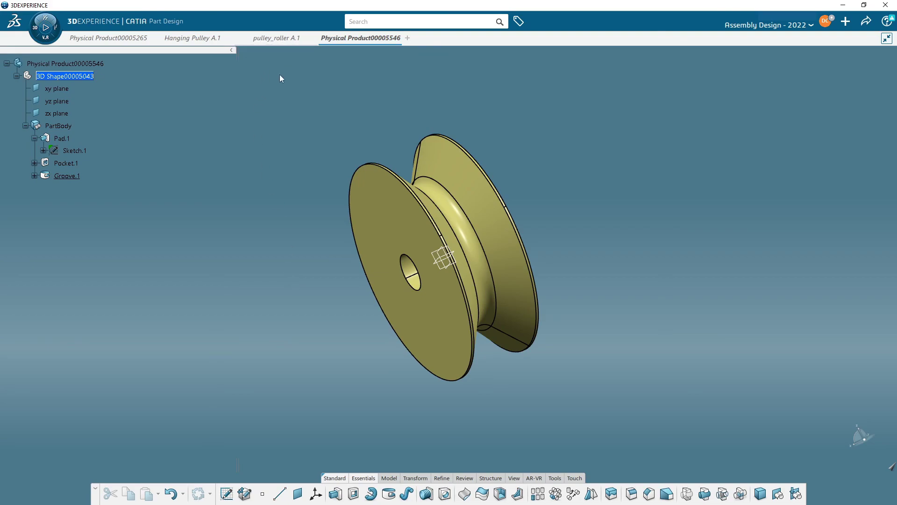
{"action": "key", "text": "alt+Tab"}
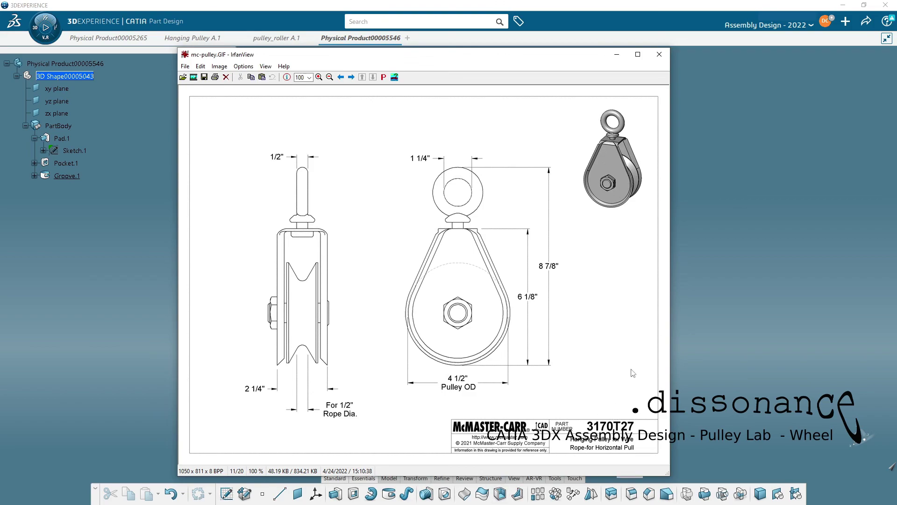
{"action": "left_click_drag", "start_coordinate": [575, 58], "coordinate": [5, 58]}
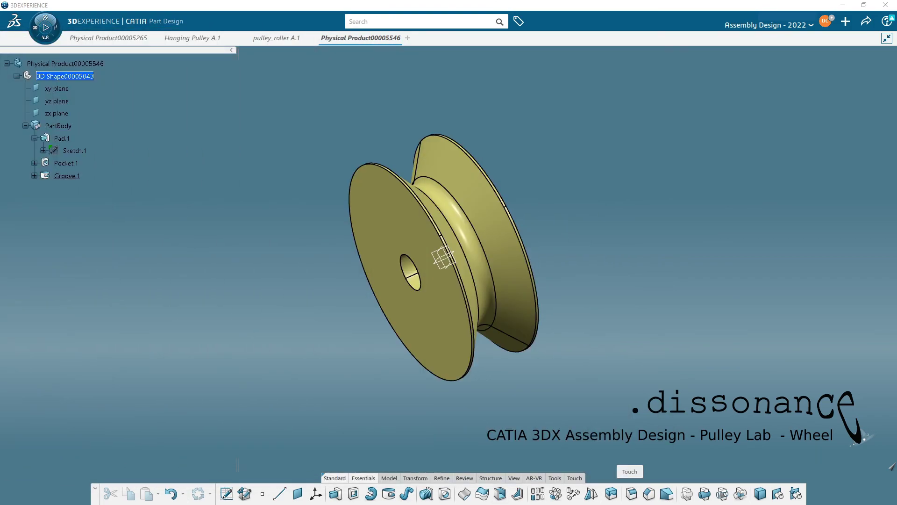